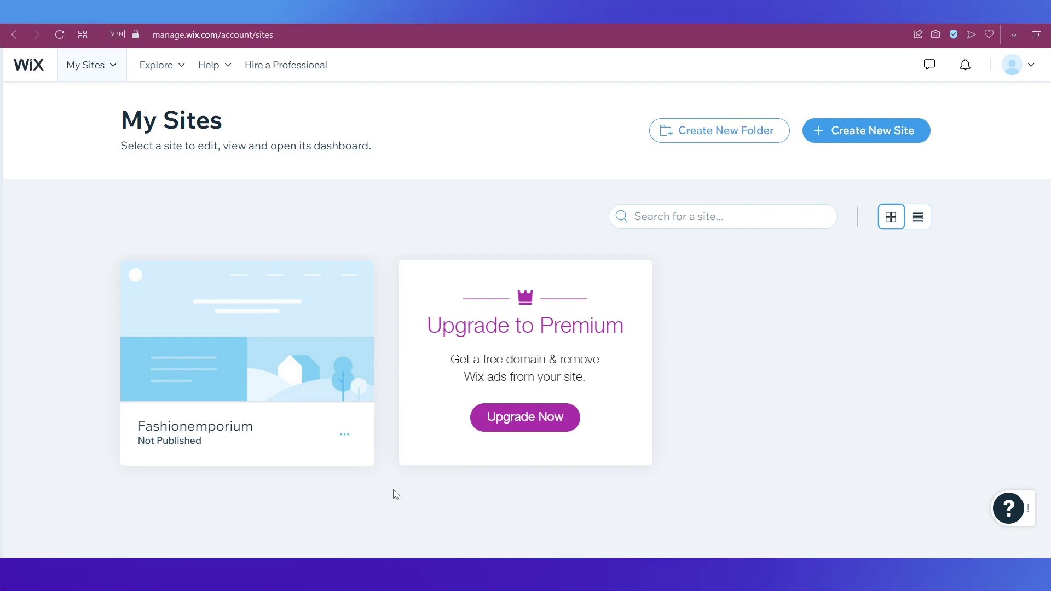
# Open the Fashionemporium site from My Sites in the Wix editor
pyautogui.moveTo(154, 433)
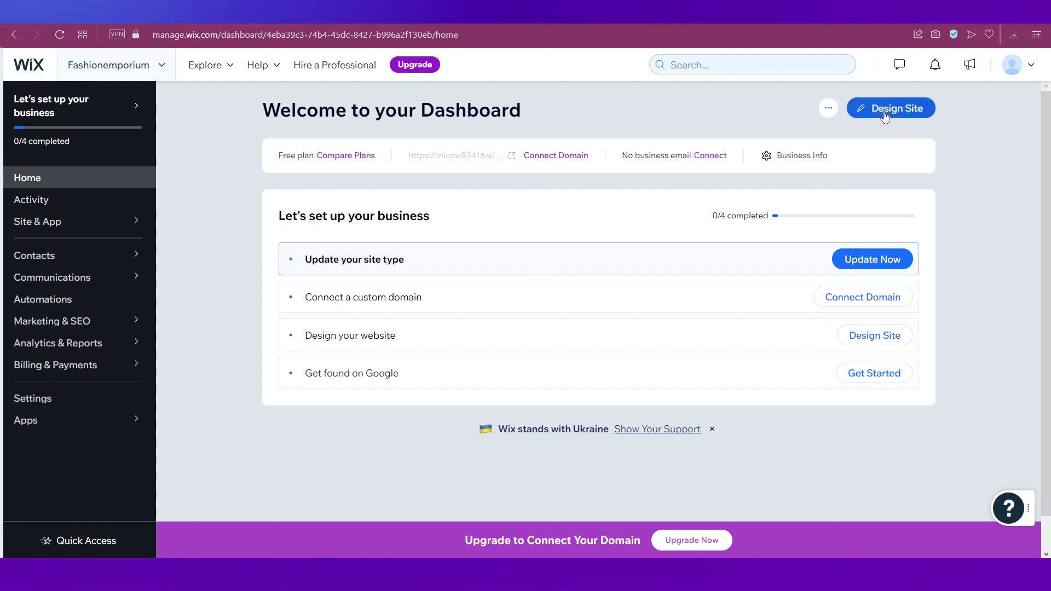
pyautogui.click(886, 114)
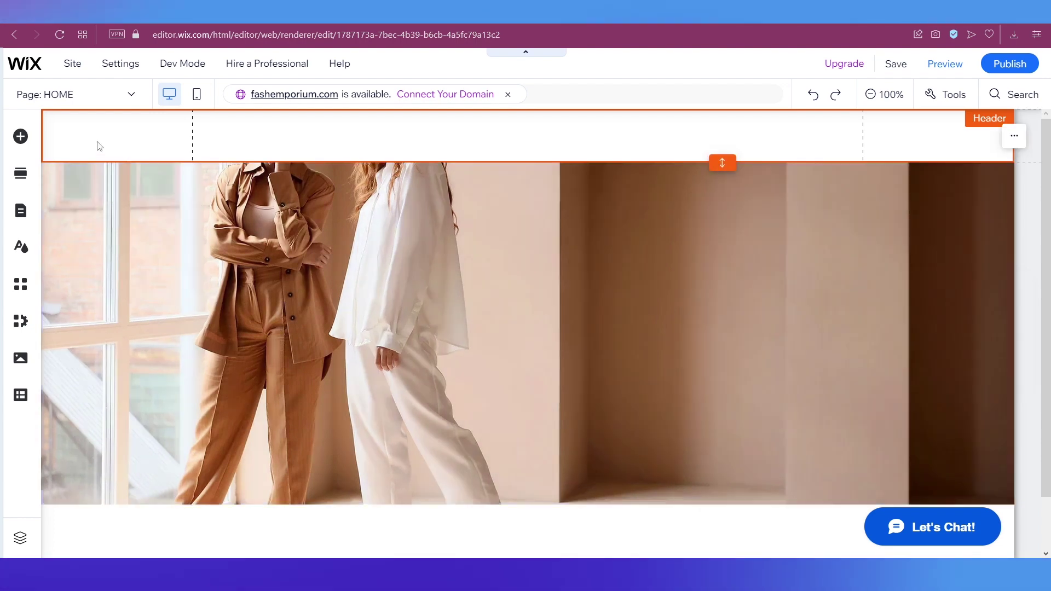
# Browse the Contact & Forms elements to find the Subscribe form templates
pyautogui.click(21, 137)
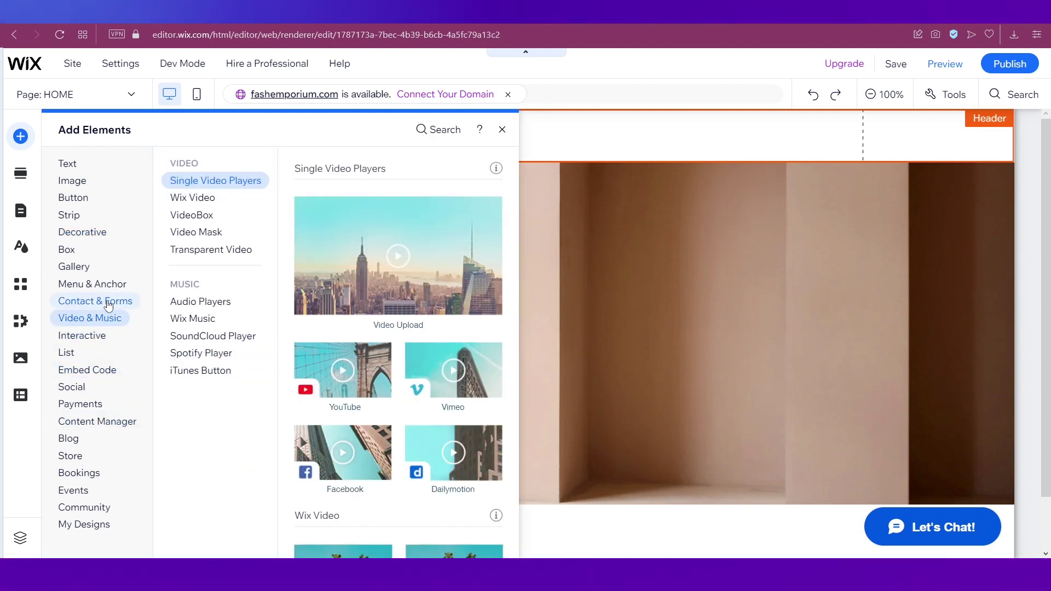
pyautogui.click(107, 303)
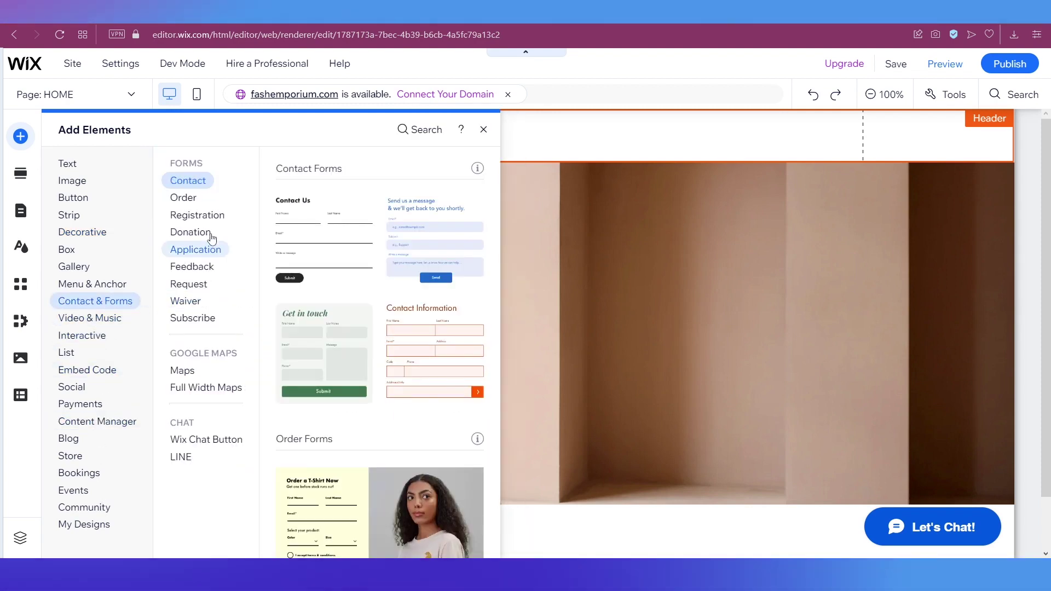
pyautogui.click(208, 319)
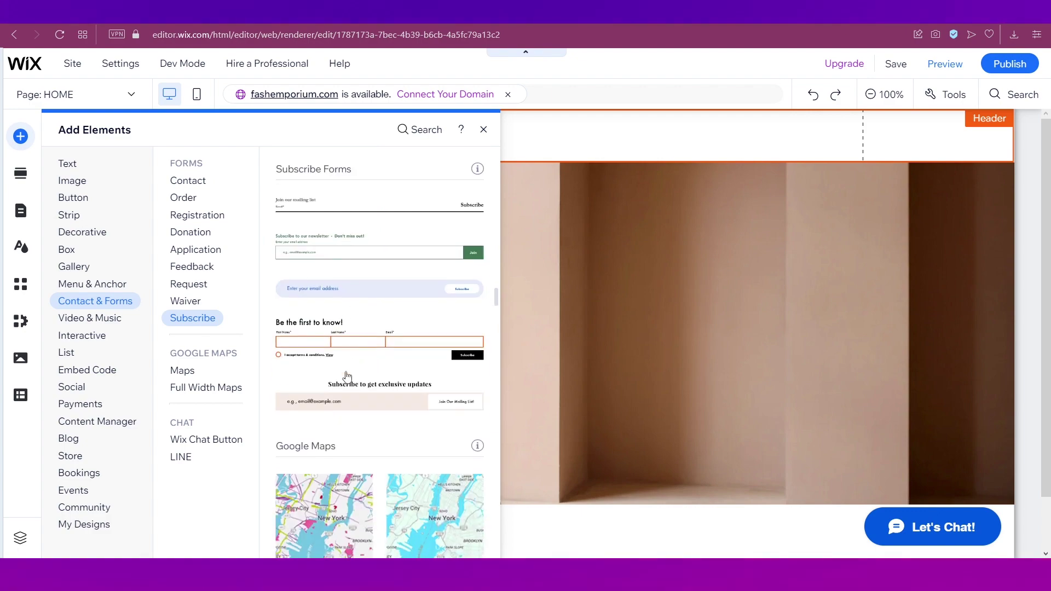
pyautogui.scroll(-6, 350, 420)
pyautogui.scroll(9, 349, 420)
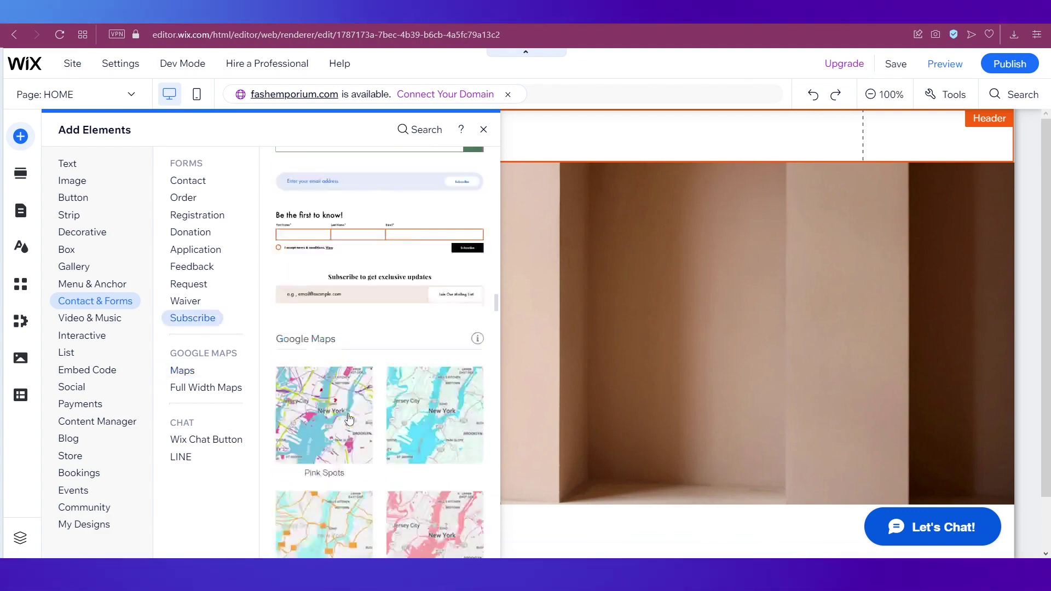
pyautogui.scroll(10, 349, 420)
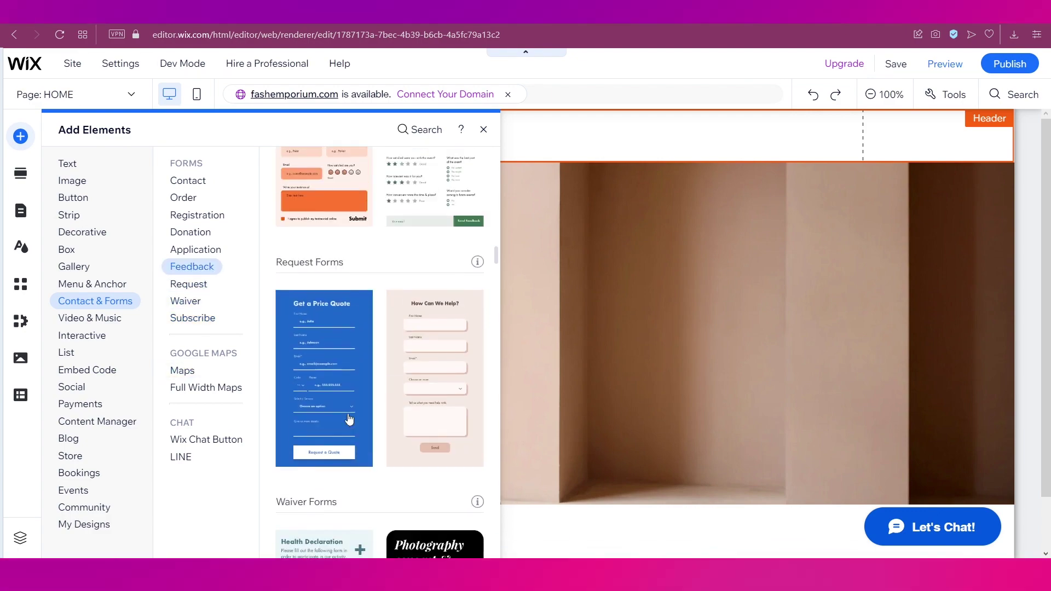
pyautogui.scroll(10, 350, 419)
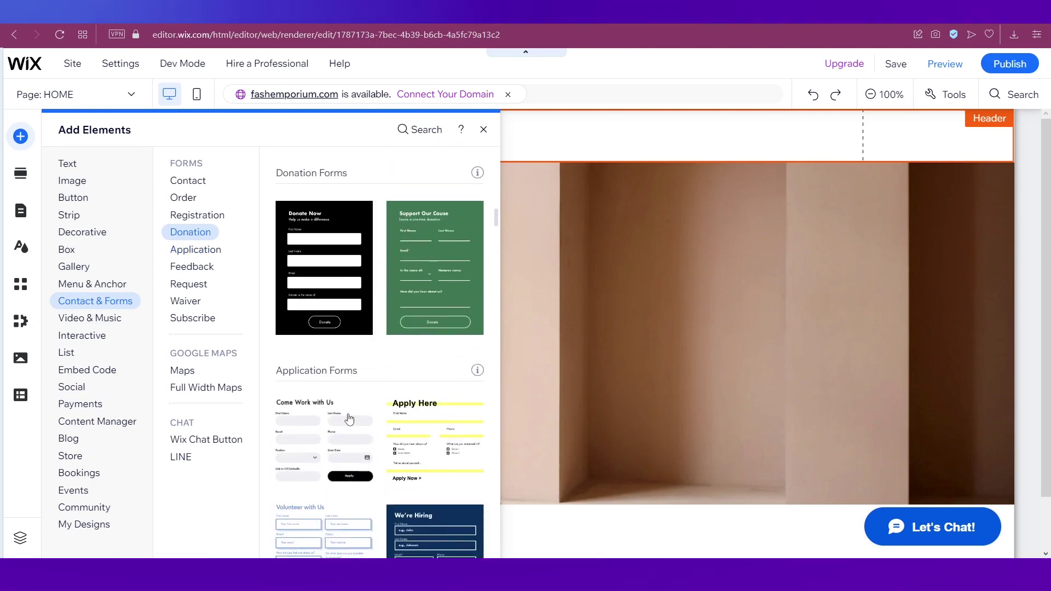
pyautogui.scroll(8, 350, 420)
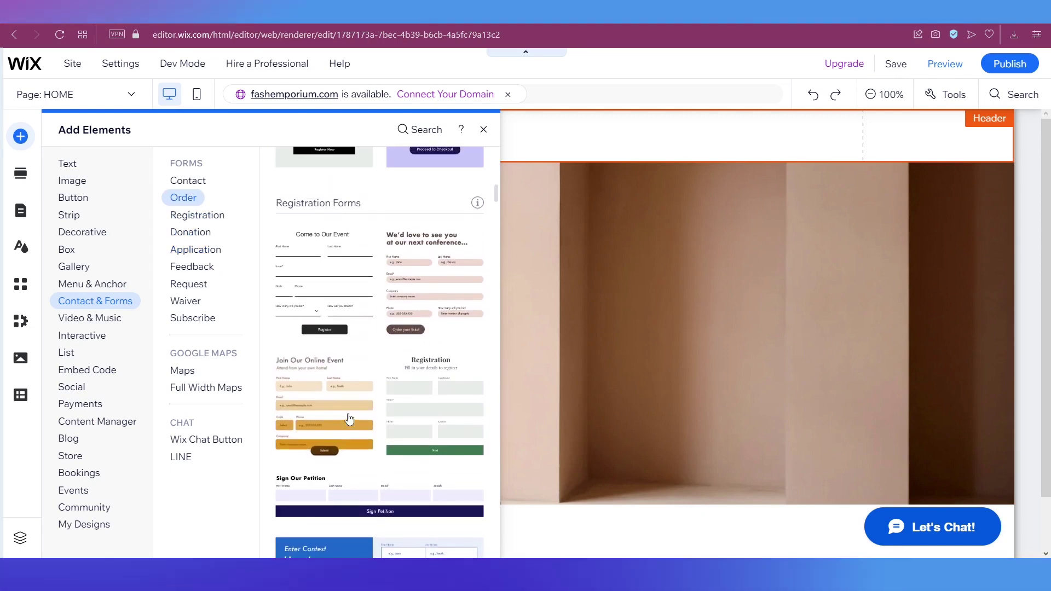
pyautogui.scroll(8, 349, 419)
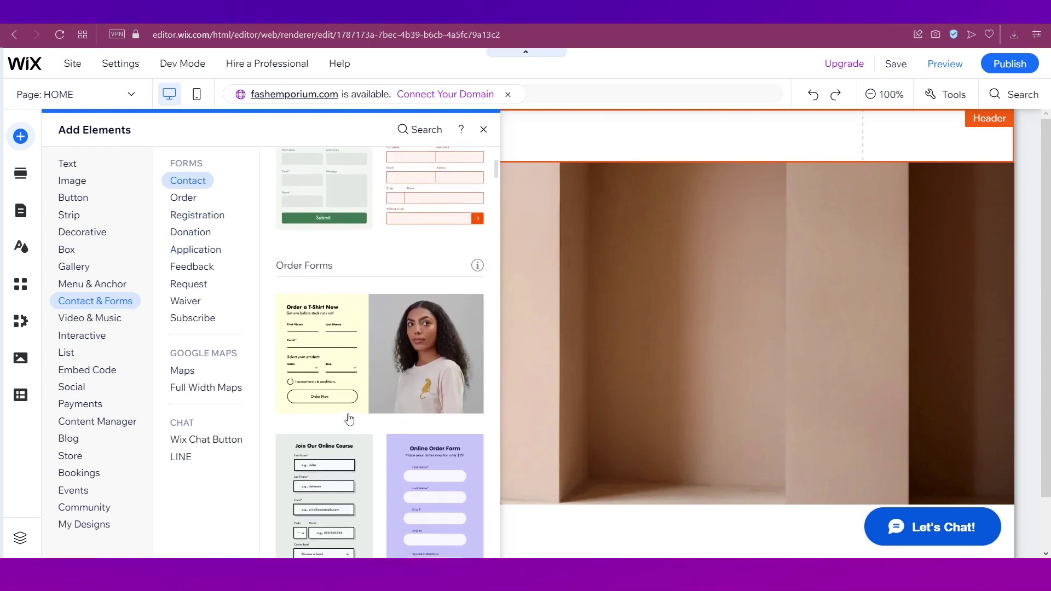
pyautogui.scroll(-10, 349, 419)
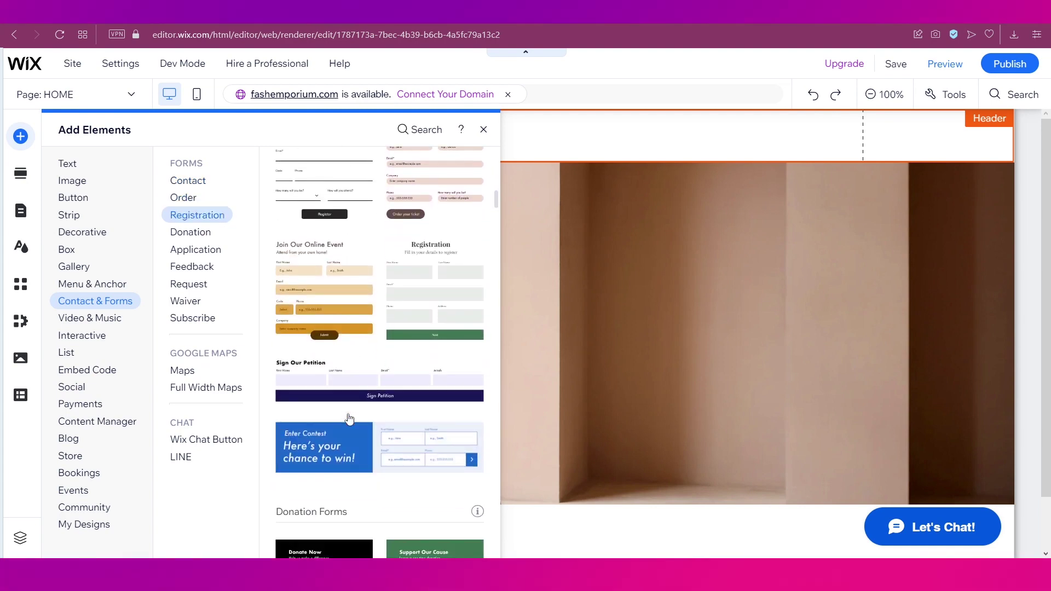
pyautogui.scroll(-8, 349, 420)
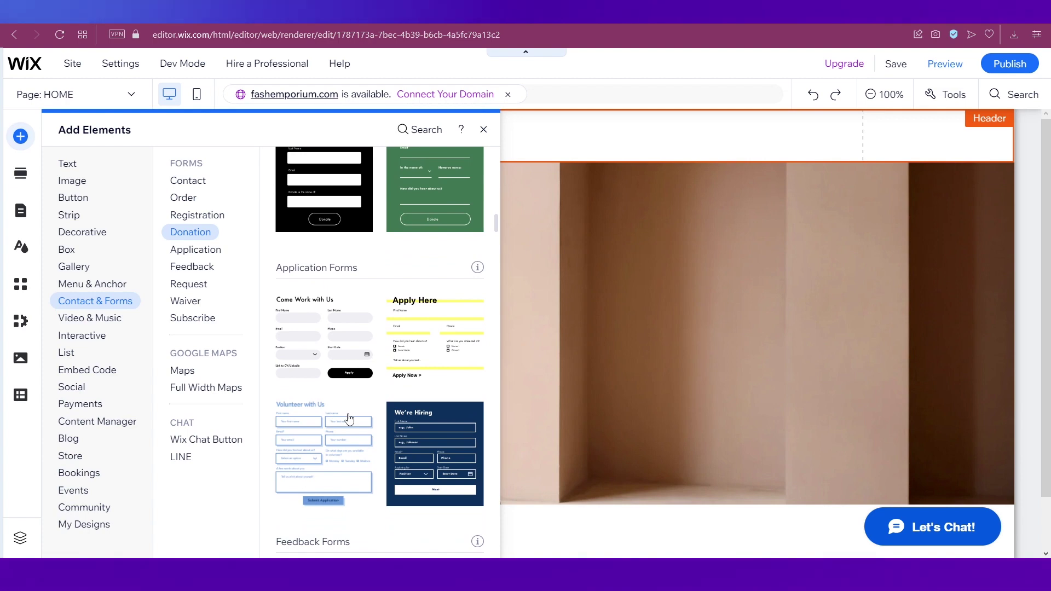
# Add the 'Subscribe to our newsletter' form template to the page header
pyautogui.click(210, 318)
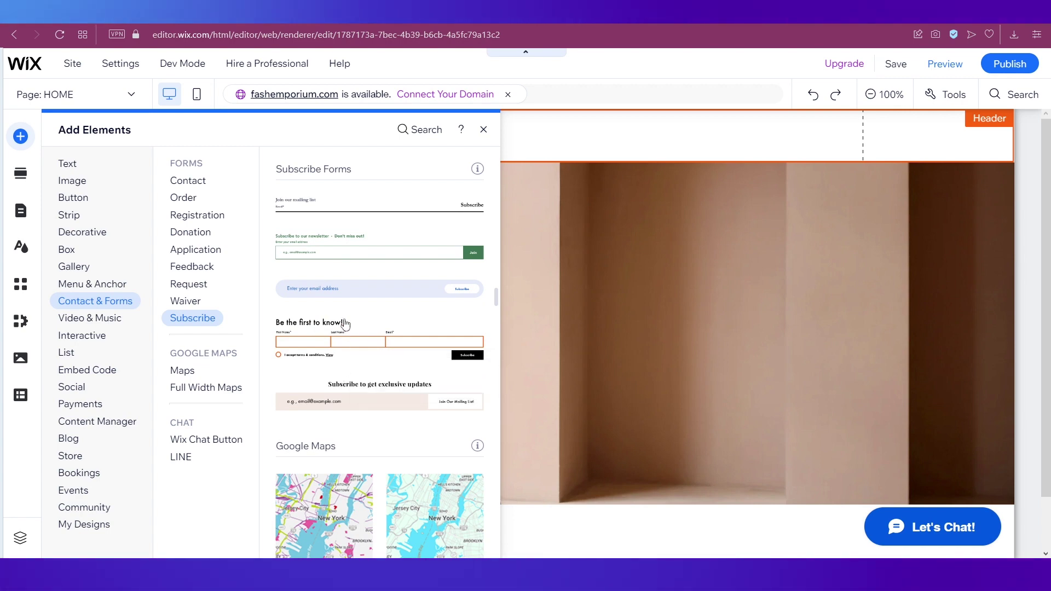
pyautogui.scroll(1, 345, 324)
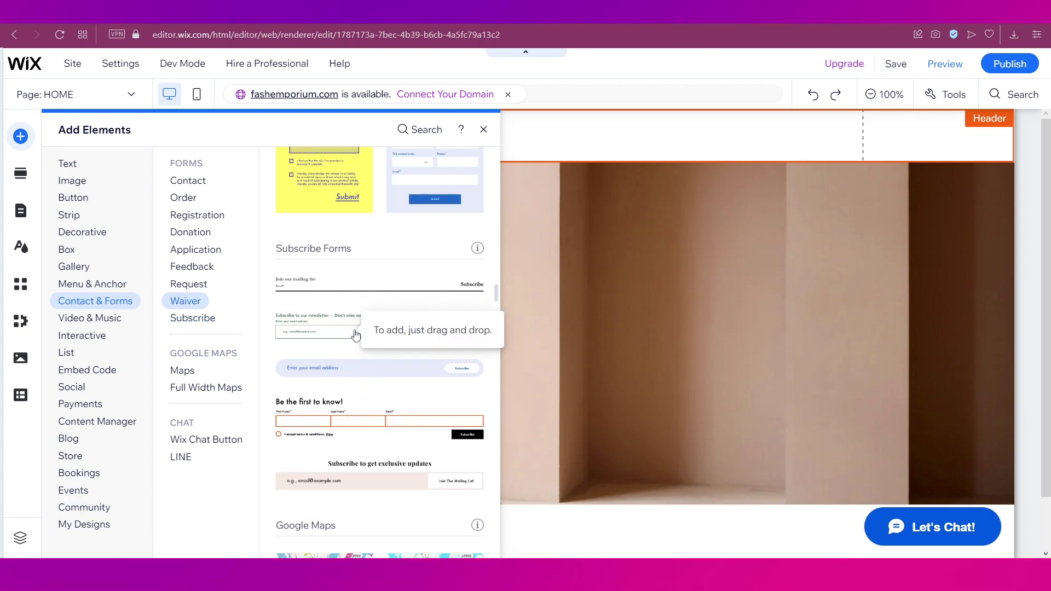
pyautogui.moveTo(355, 335); pyautogui.dragTo(383, 142)
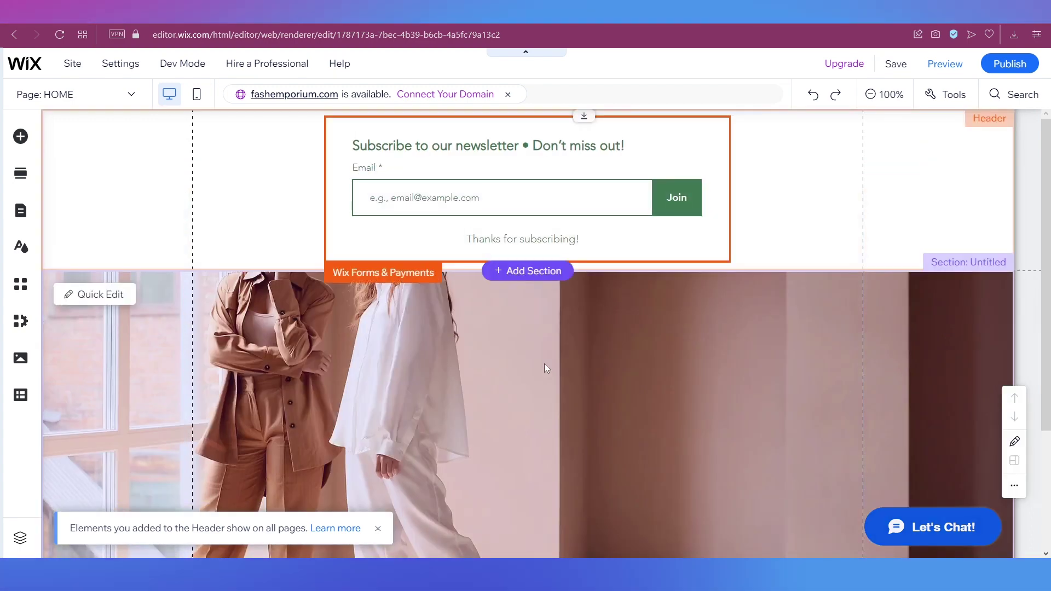
# Move the newsletter subscribe form from the header down onto the hero photo
pyautogui.click(692, 225)
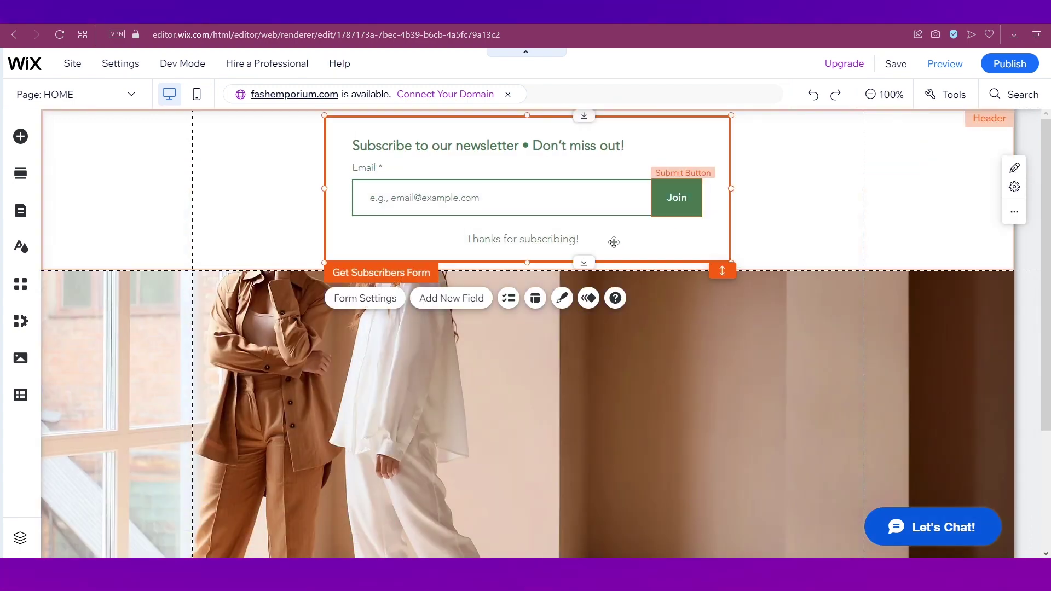
pyautogui.moveTo(645, 239); pyautogui.dragTo(627, 459)
pyautogui.scroll(-3, 872, 383)
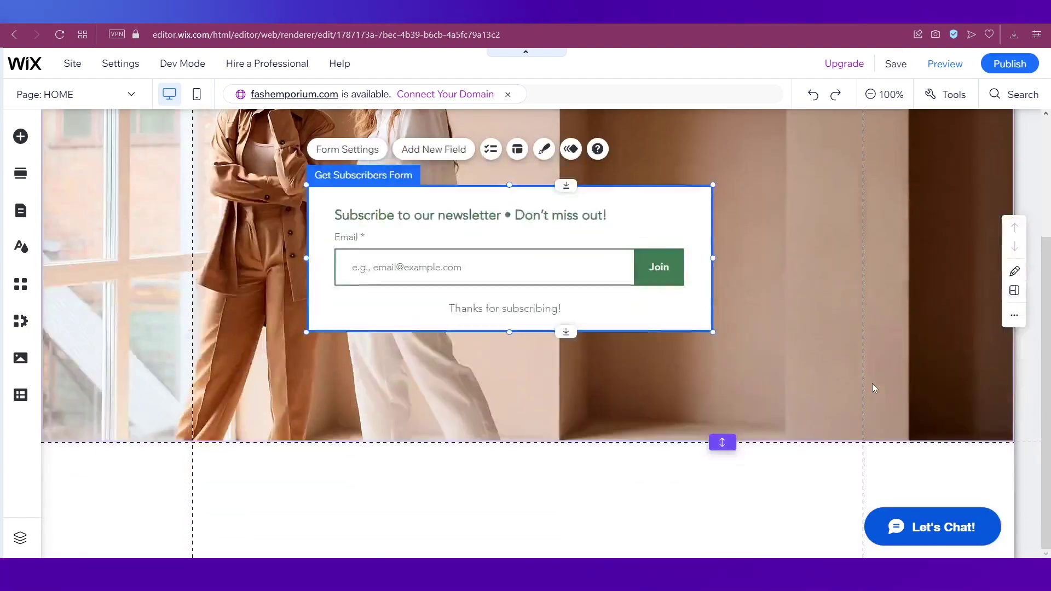
pyautogui.moveTo(556, 449)
pyautogui.click(546, 444)
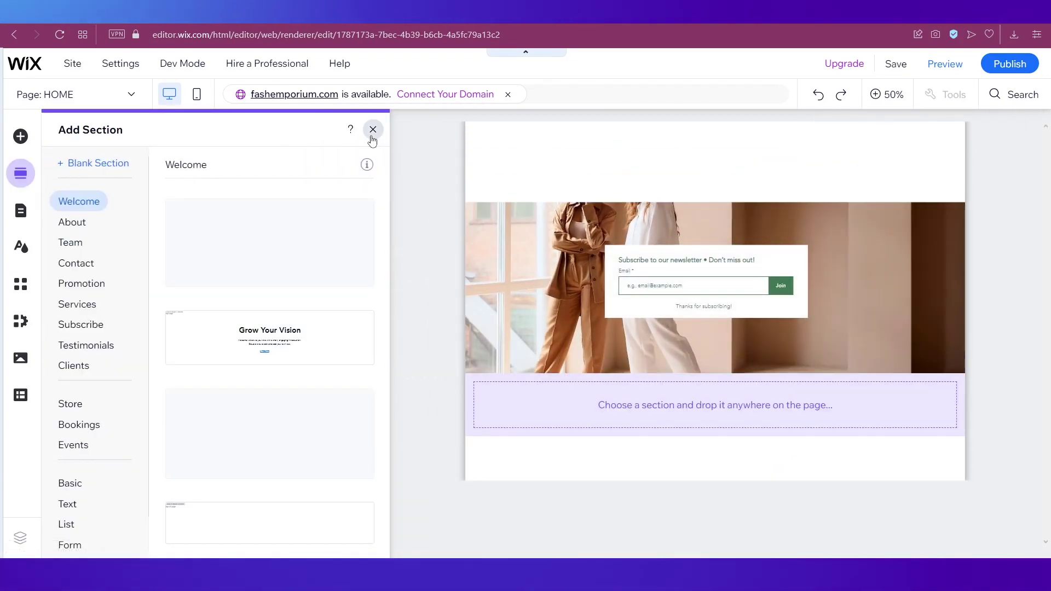
# Insert a blank section below the hero photo, undoing an accidental form move into the footer
pyautogui.click(373, 130)
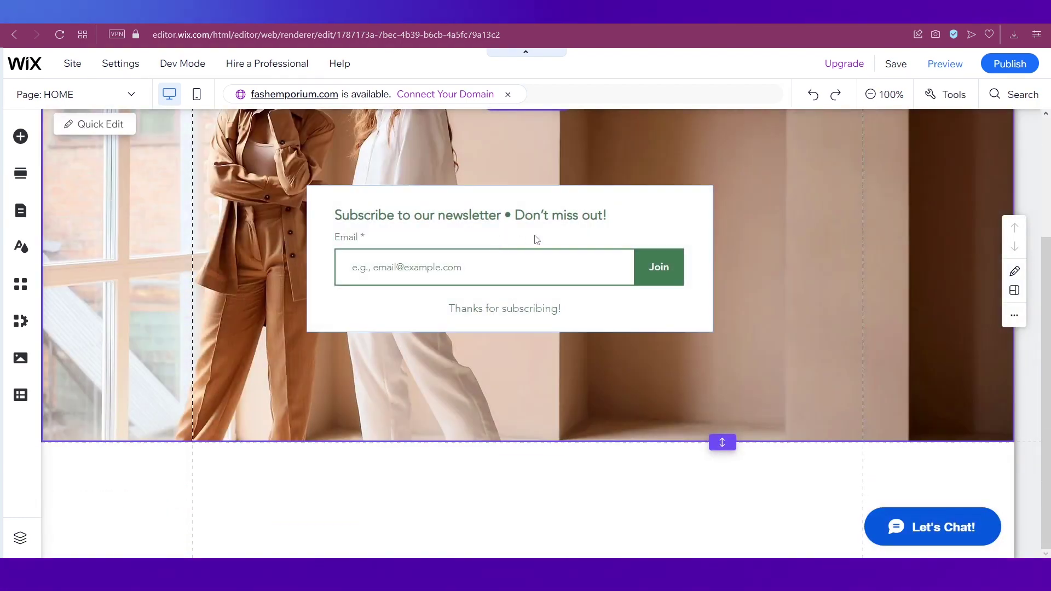
pyautogui.moveTo(618, 231); pyautogui.dragTo(606, 466)
pyautogui.hotkey('ctrl', 'z')
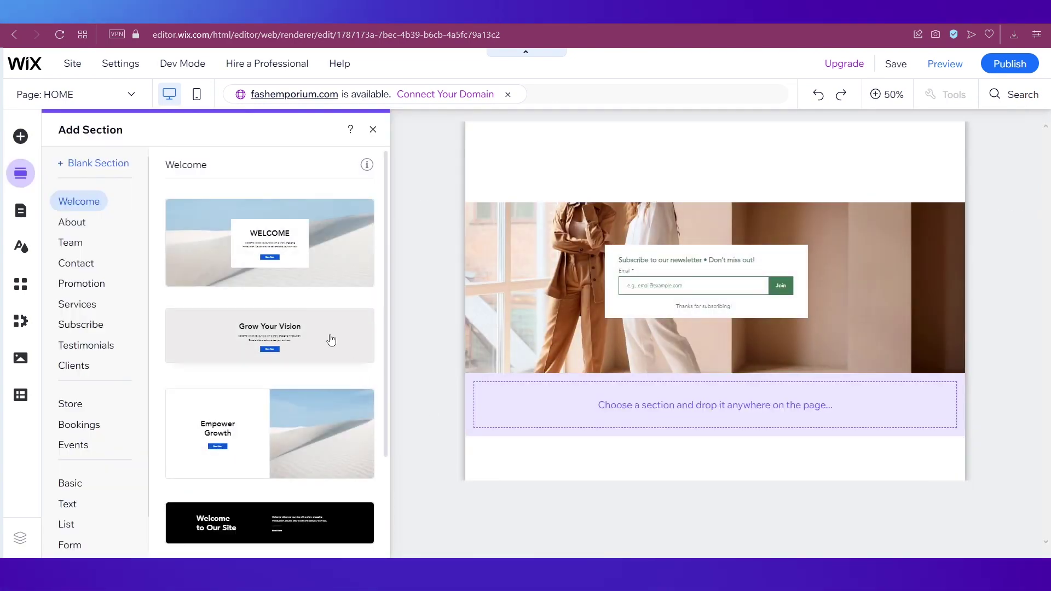
pyautogui.click(106, 165)
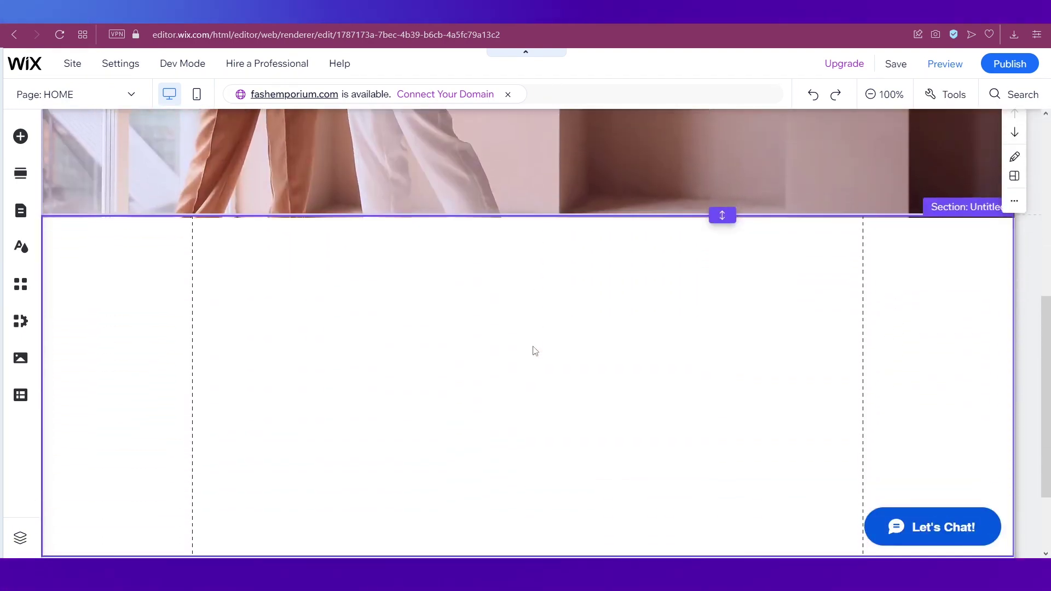
# Make the hero photo section taller and shorten the new blank section
pyautogui.moveTo(722, 165); pyautogui.dragTo(723, 443)
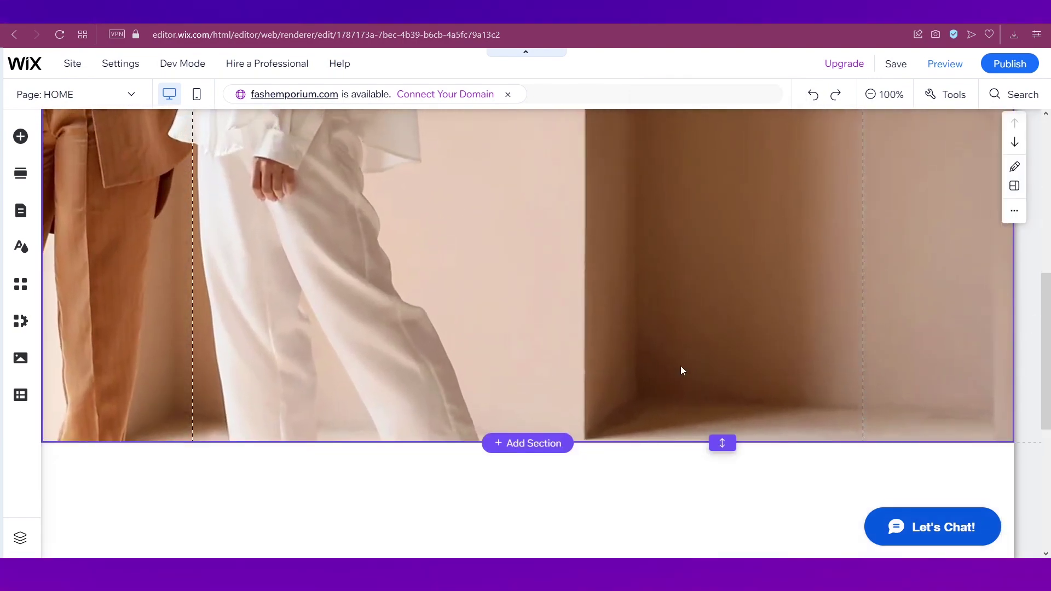
pyautogui.scroll(-5, 681, 367)
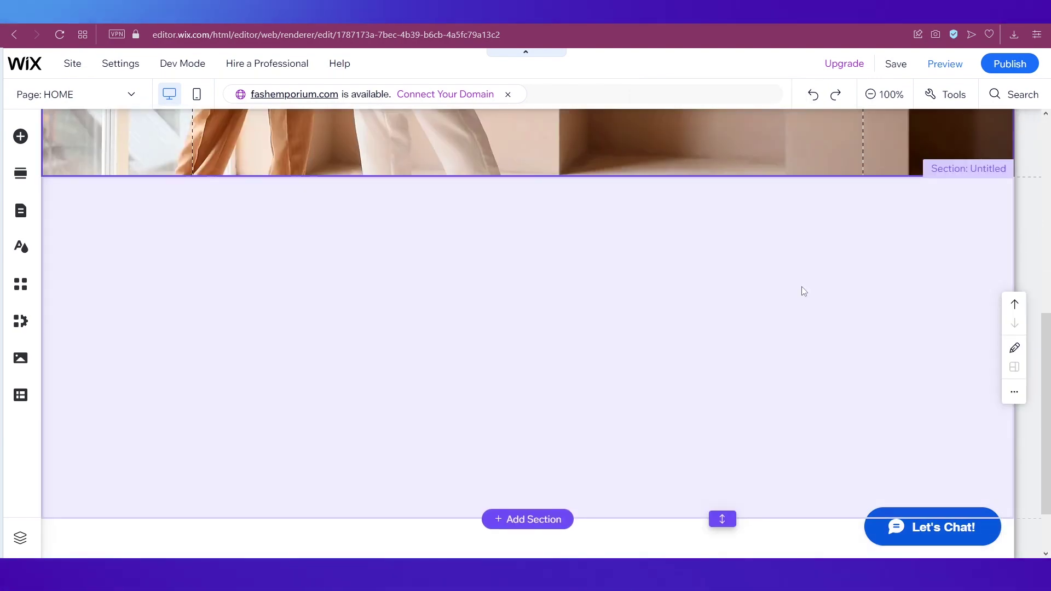
pyautogui.moveTo(723, 517); pyautogui.dragTo(708, 340)
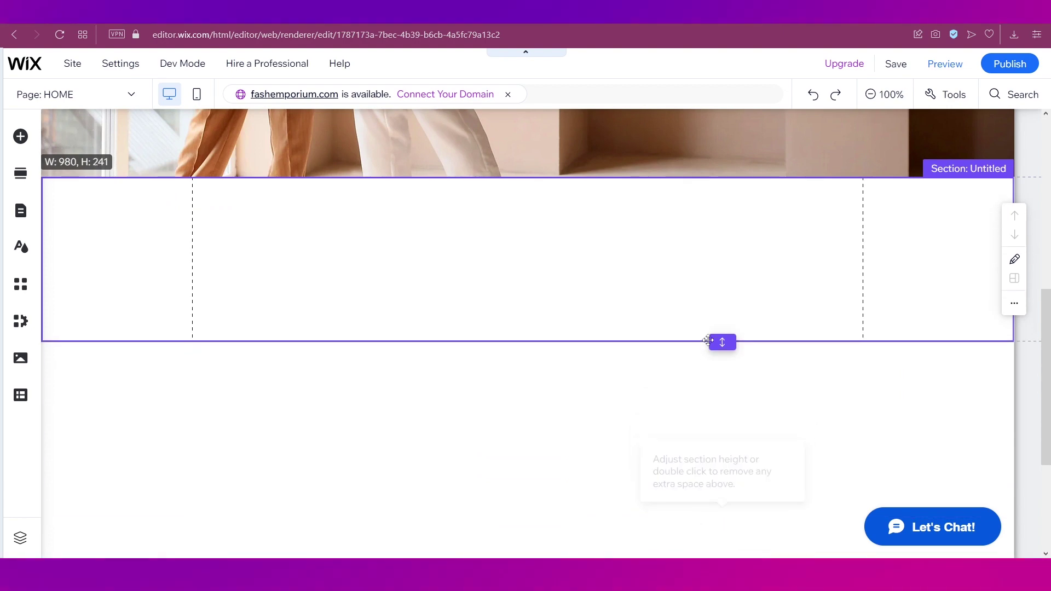
pyautogui.scroll(4, 649, 232)
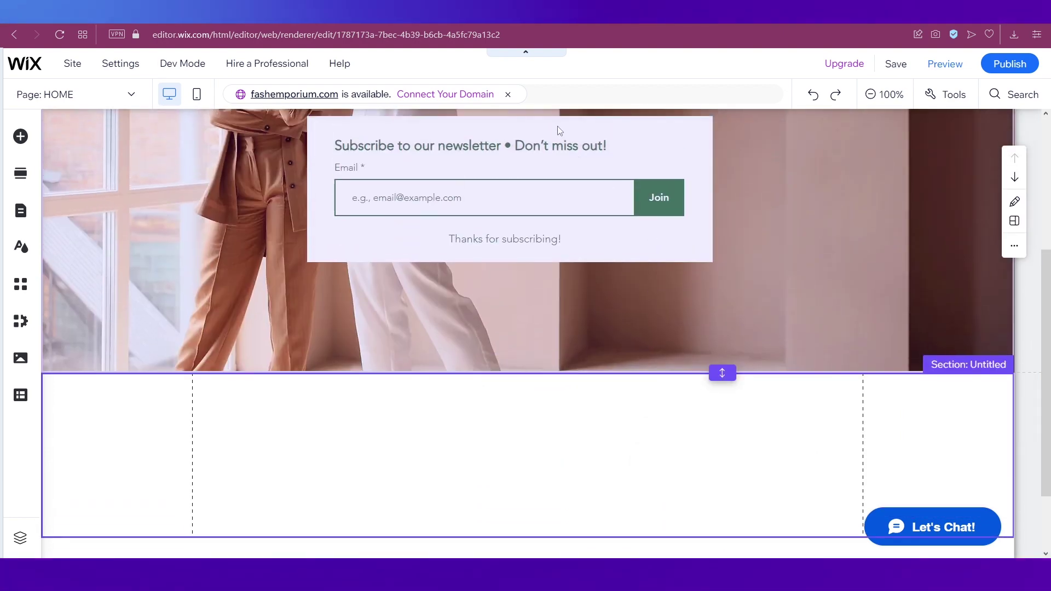
# Move the newsletter subscribe form from the photo into the blank section
pyautogui.click(599, 148)
pyautogui.moveTo(598, 148); pyautogui.dragTo(594, 415)
pyautogui.scroll(-2, 705, 287)
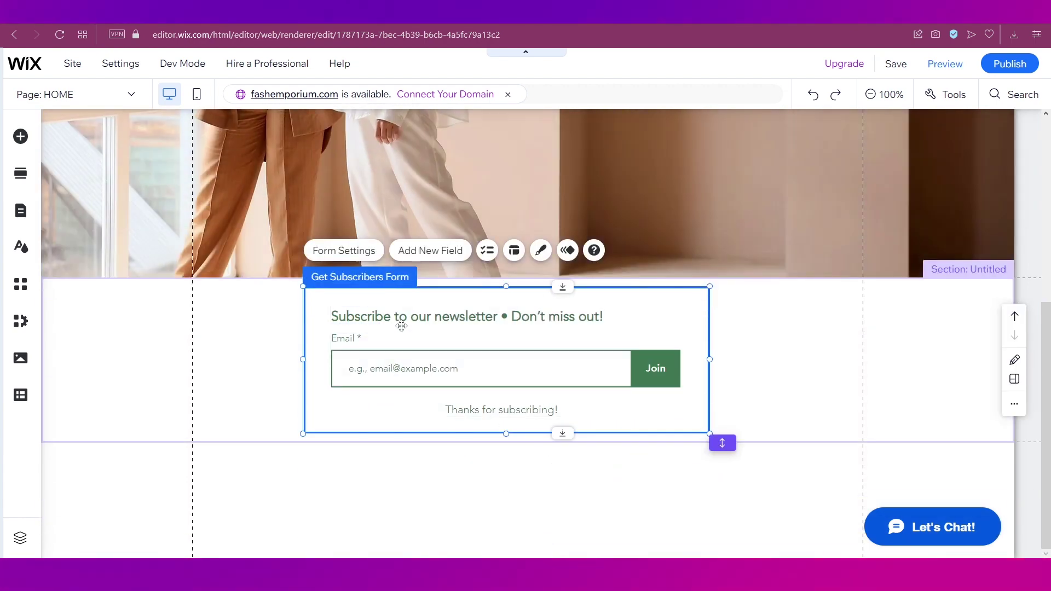
# Rewrite the form heading as 'Get your lookbook, subscribe now!' with centered alignment
pyautogui.click(272, 333)
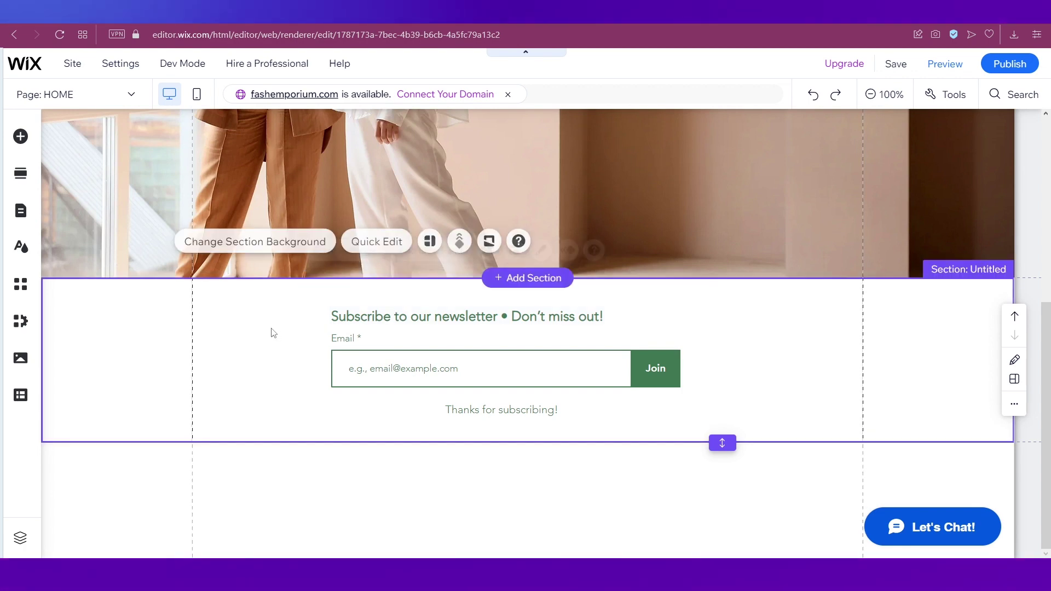
pyautogui.click(366, 328)
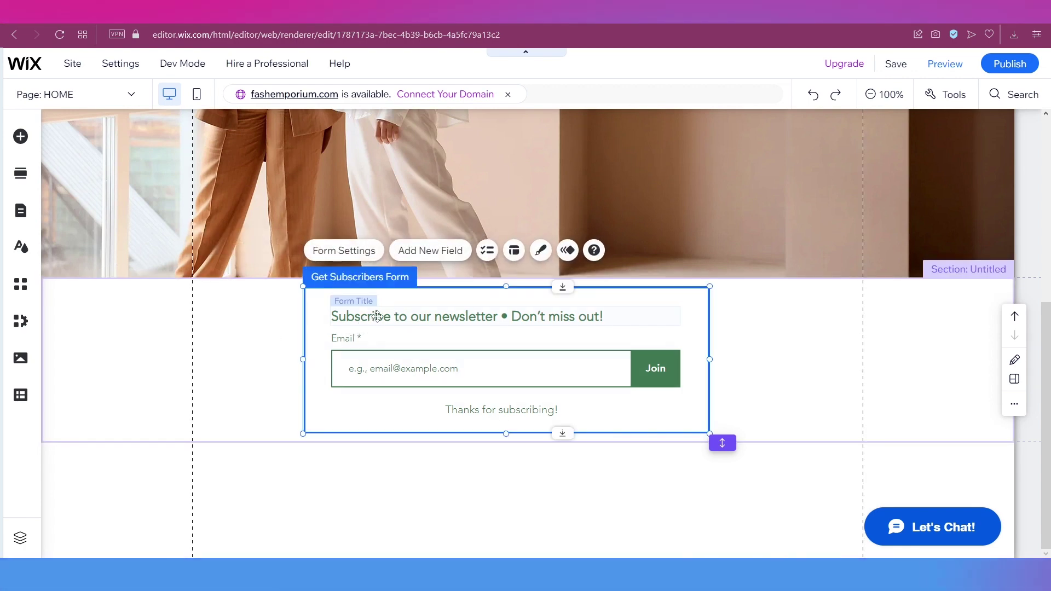
pyautogui.click(378, 316)
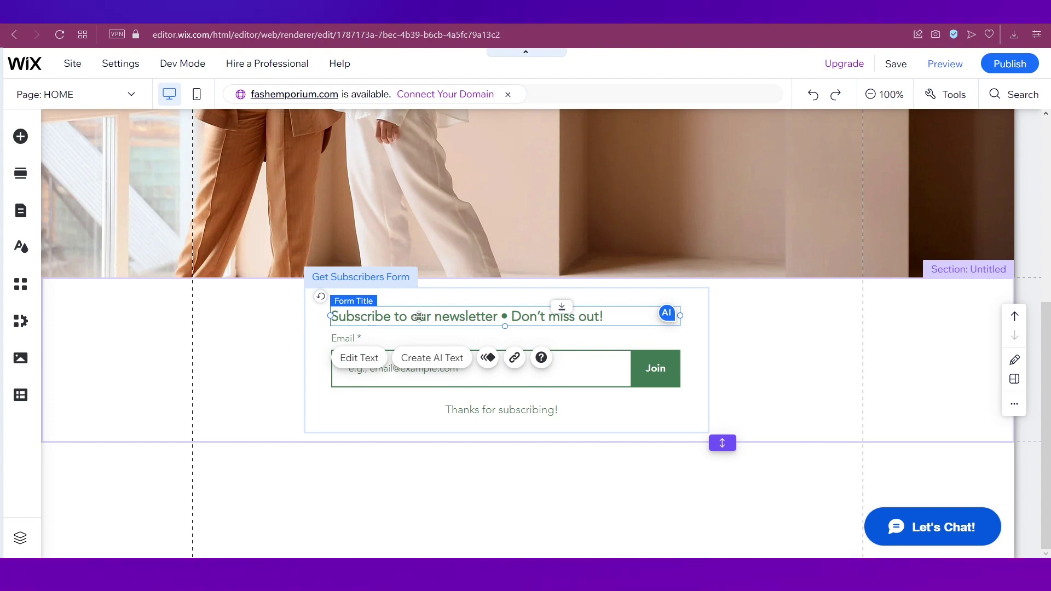
pyautogui.click(364, 360)
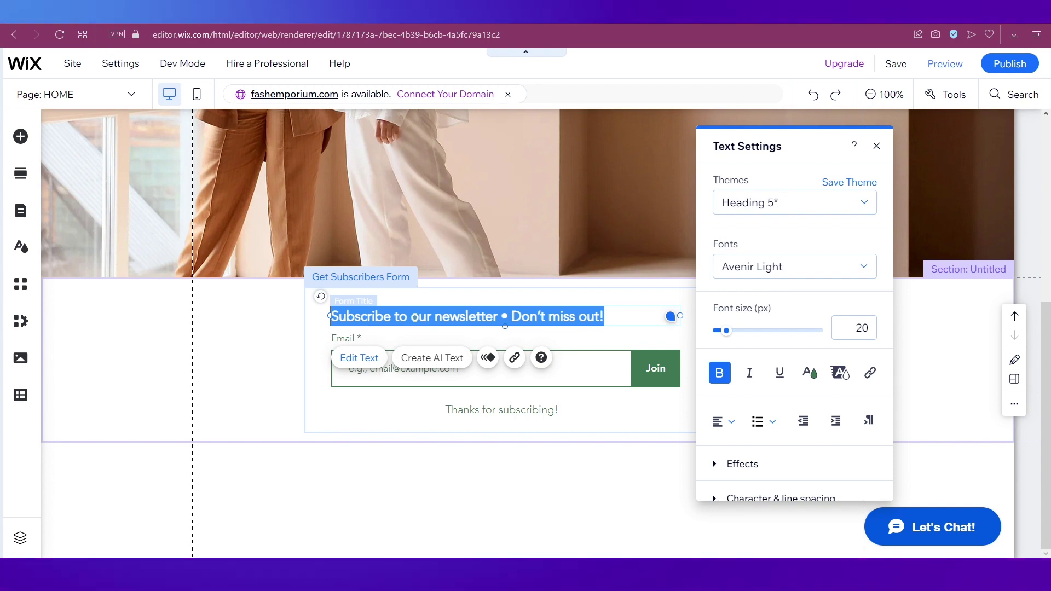
pyautogui.write('Get your')
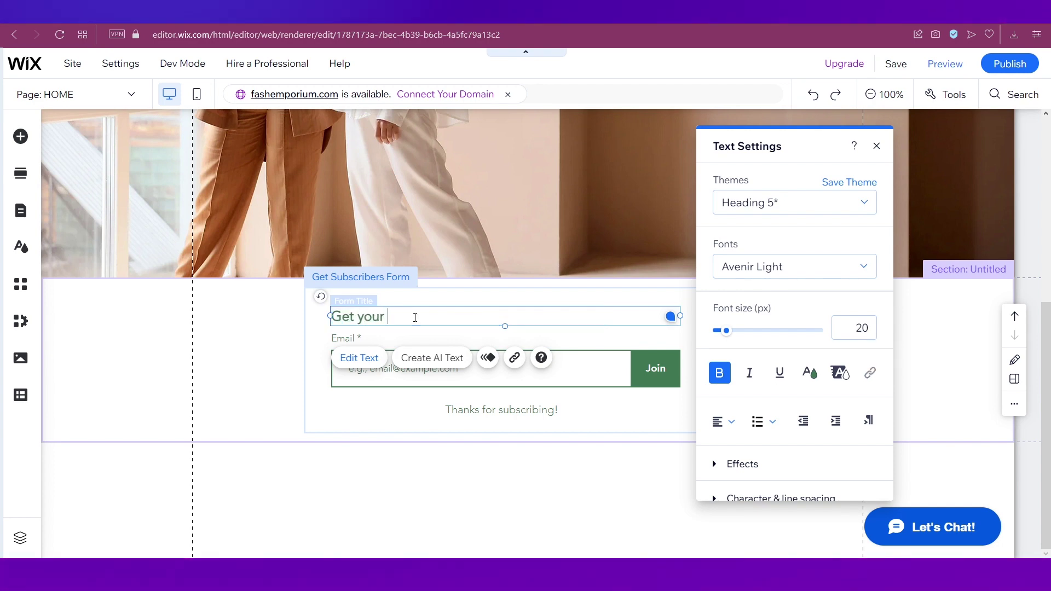
pyautogui.write(' loook')
pyautogui.press('BackSpace')
pyautogui.write('ookbook, ')
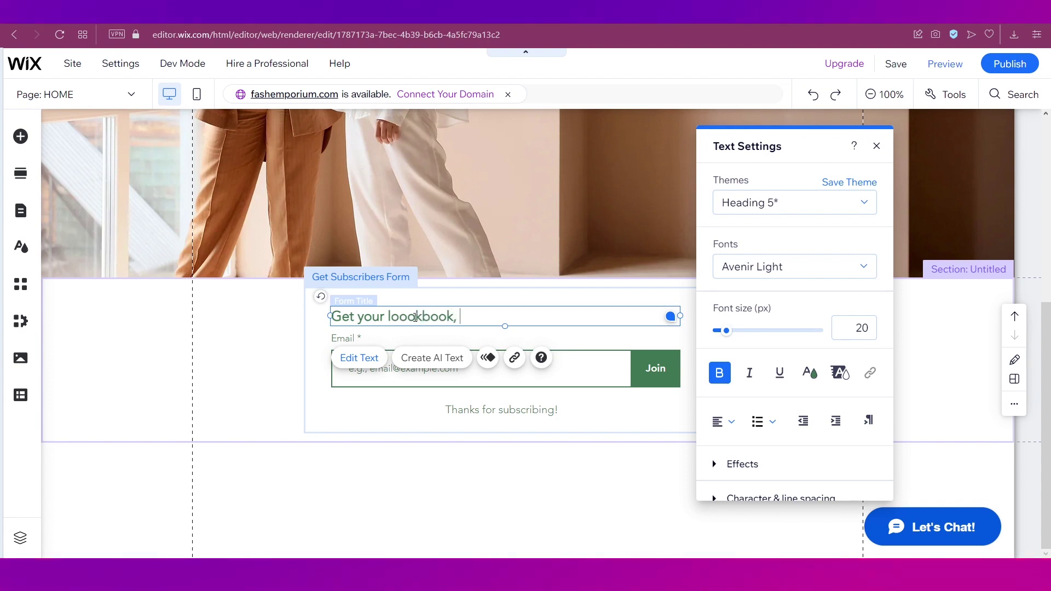
pyautogui.write('subscrin')
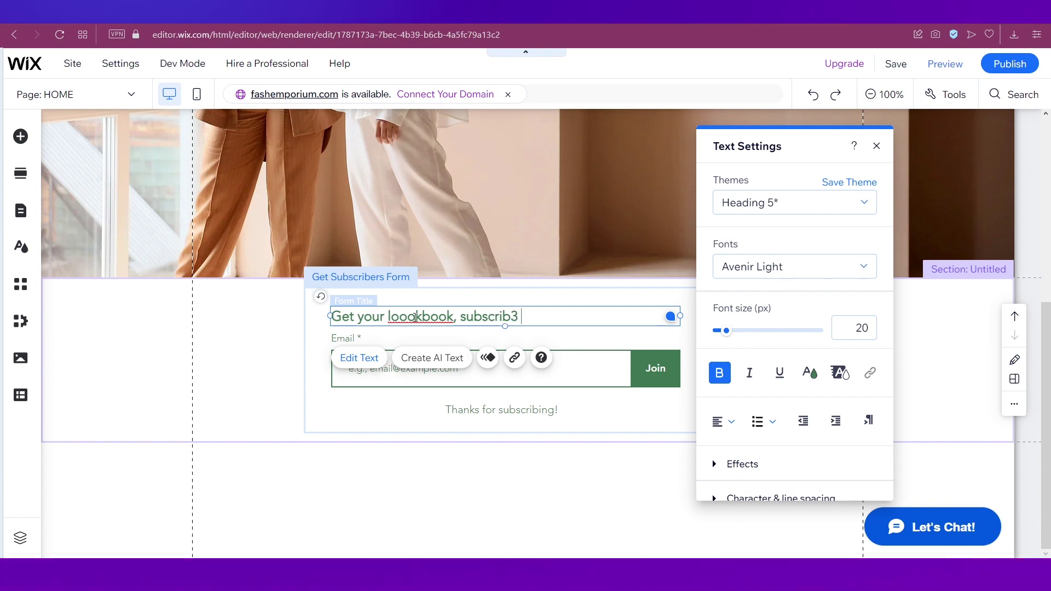
pyautogui.write('e now!')
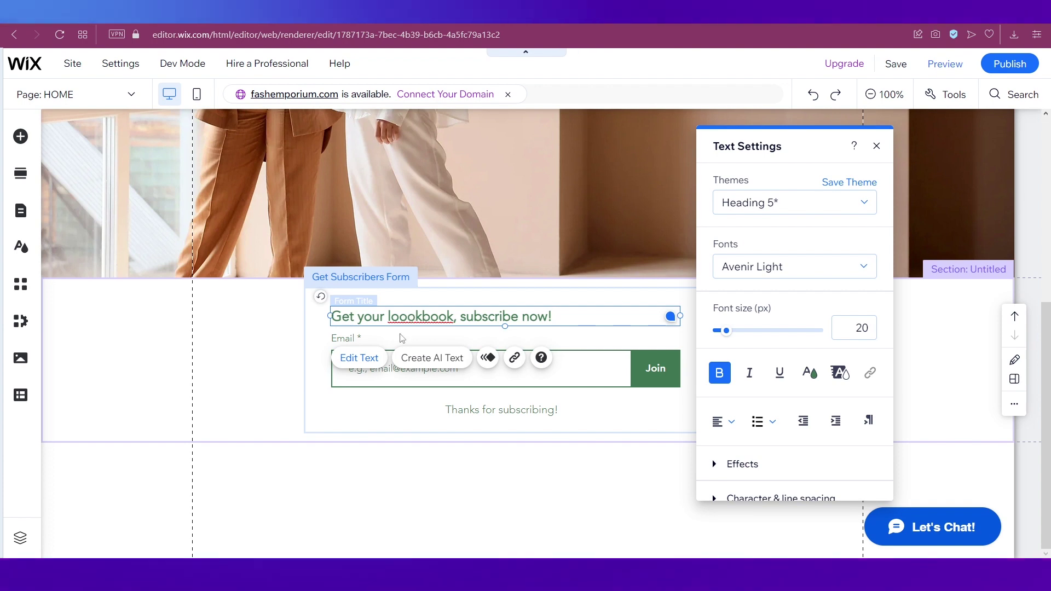
pyautogui.press('BackSpace')
pyautogui.hotkey('ctrl', 'a')
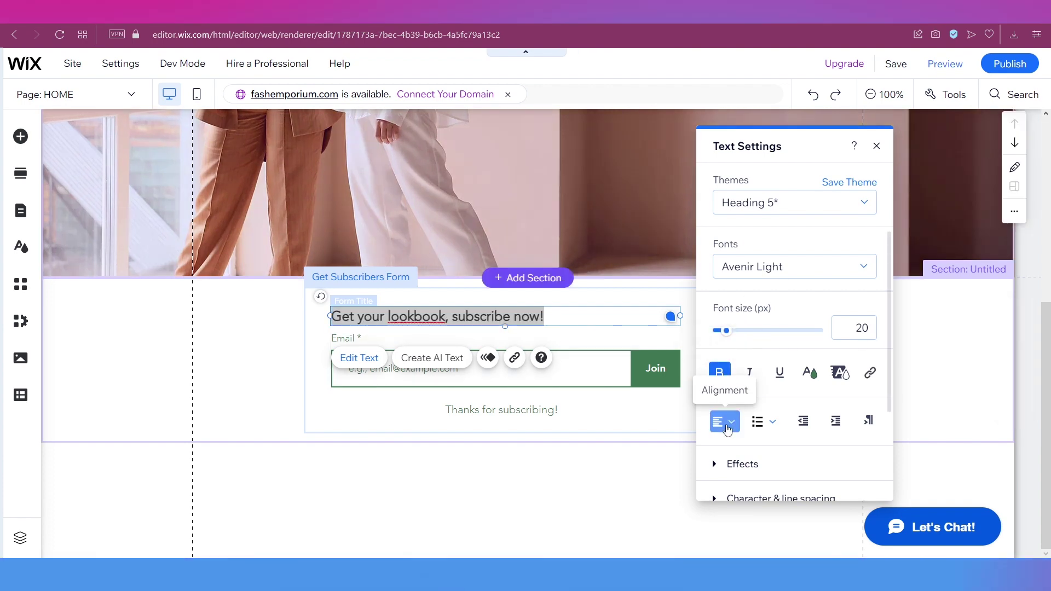
pyautogui.click(727, 423)
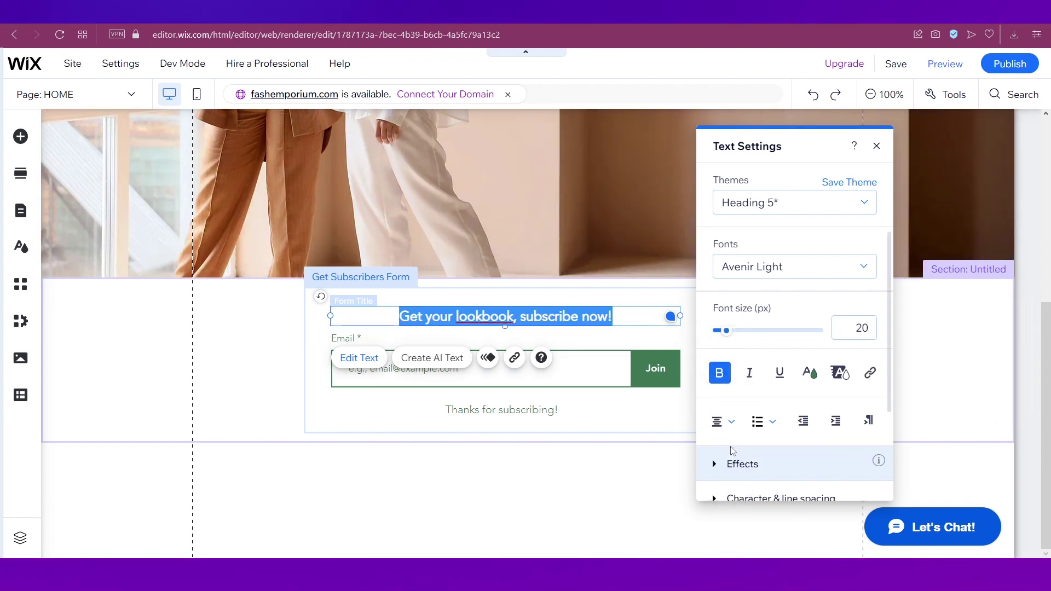
# Set the form title font size to 31 px and bring up the Join button's settings
pyautogui.moveTo(727, 331); pyautogui.dragTo(732, 331)
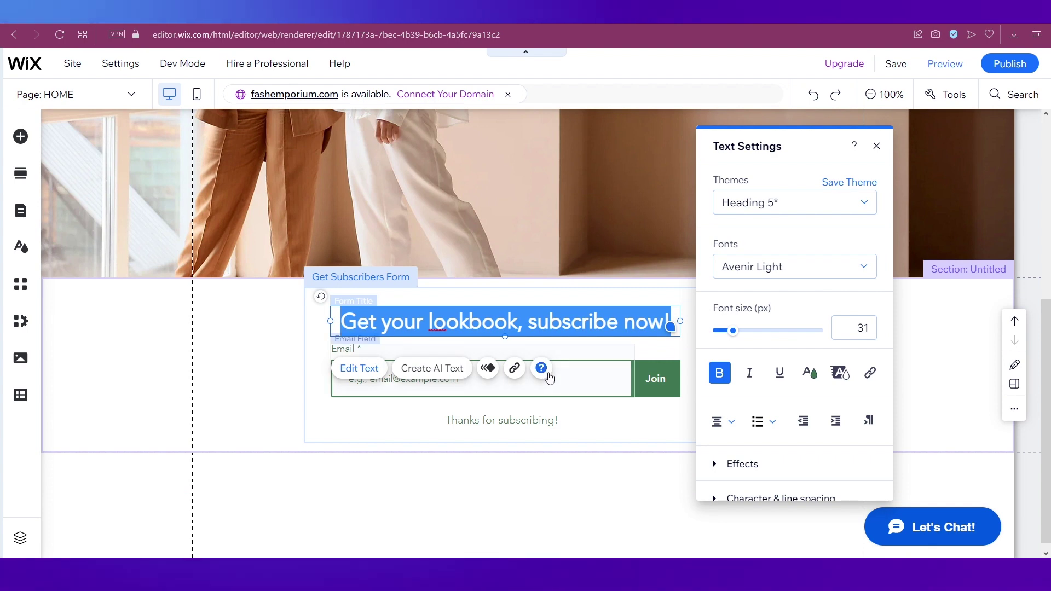
pyautogui.click(566, 377)
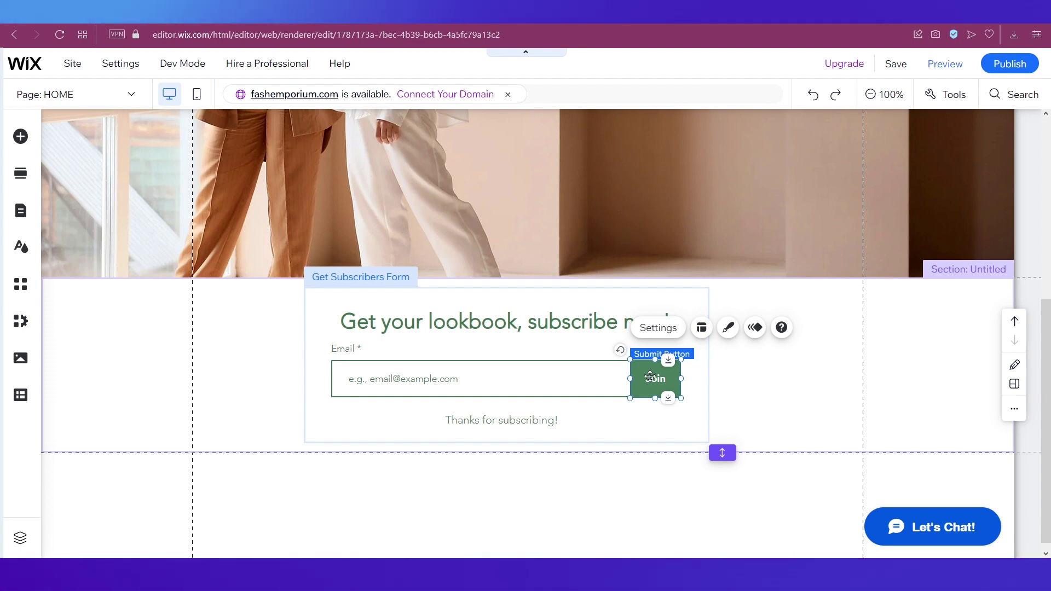
pyautogui.click(656, 328)
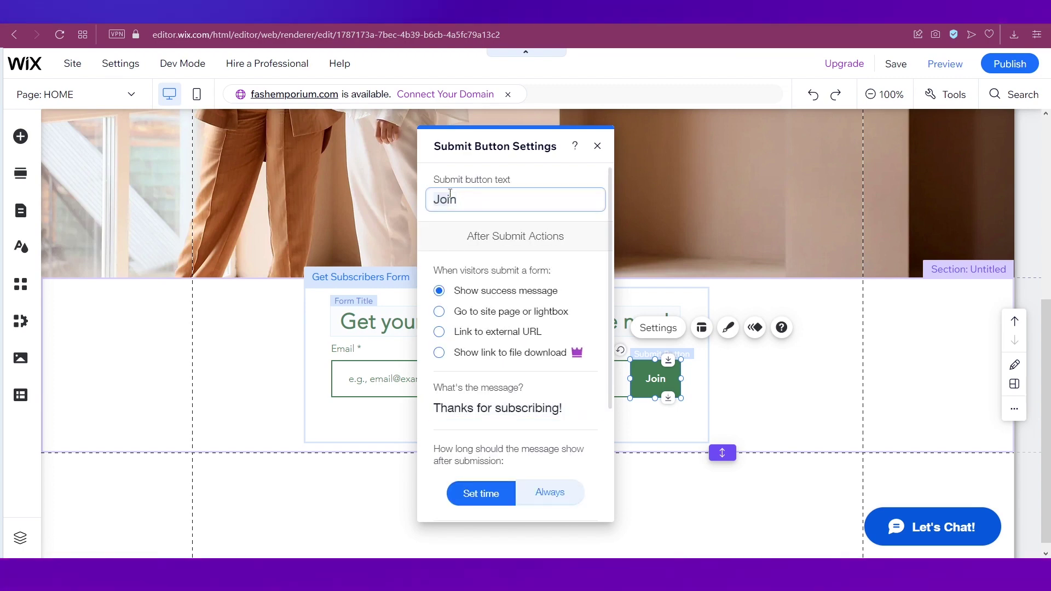
# Change the button text from Join to 'Subscribe' and show the thanks message for 6 seconds
pyautogui.write('S')
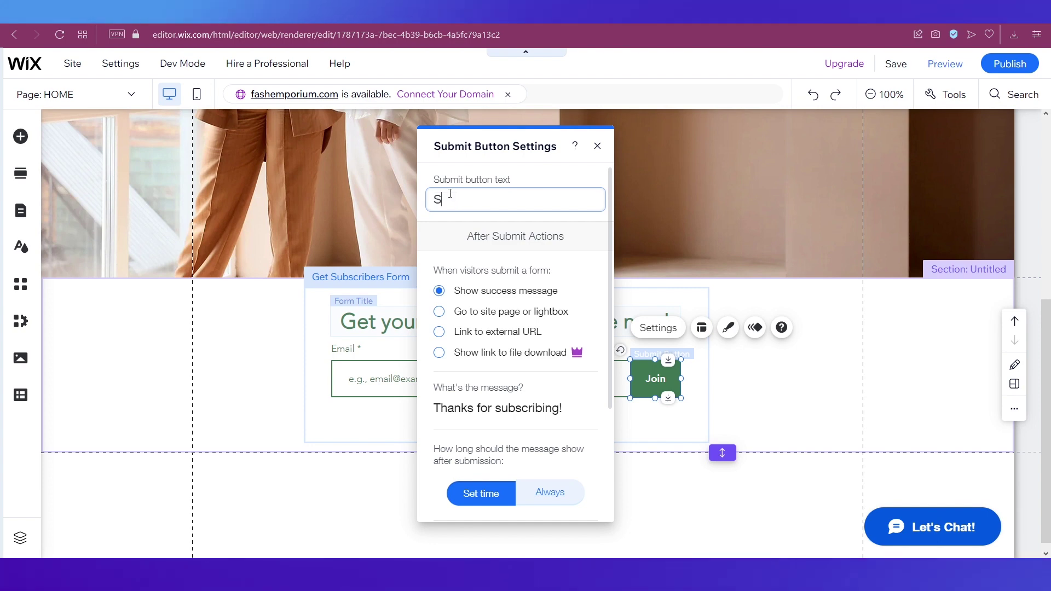
pyautogui.write('ubscribe')
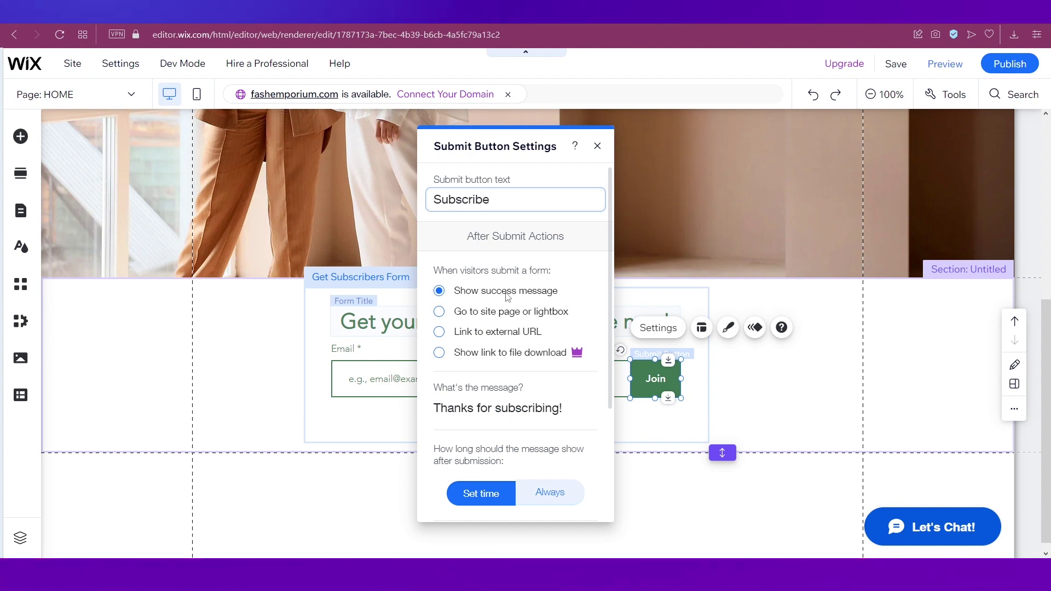
pyautogui.scroll(-3, 507, 296)
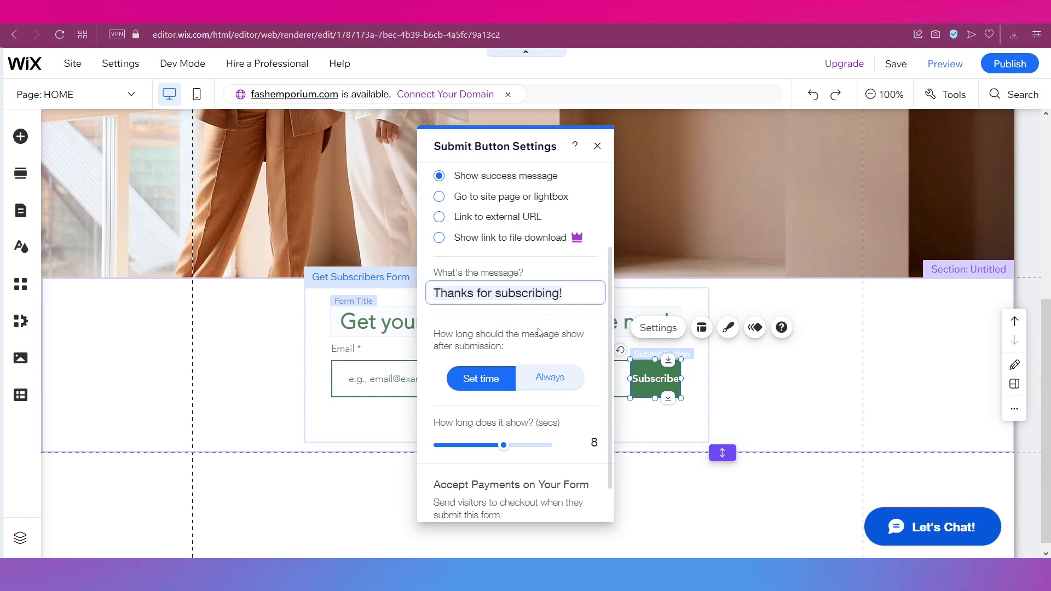
pyautogui.scroll(-1, 500, 408)
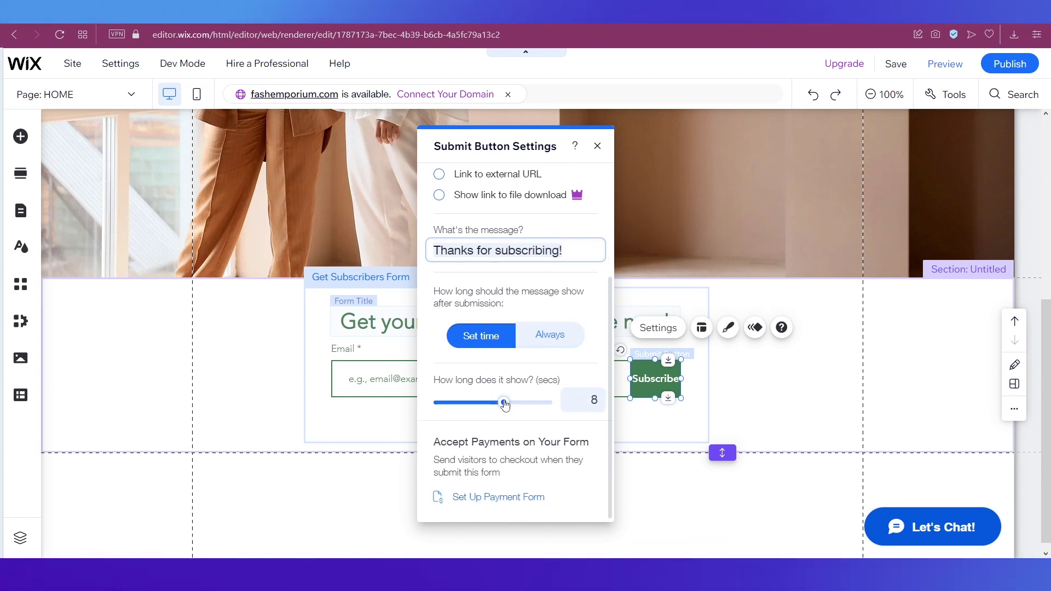
pyautogui.click(499, 404)
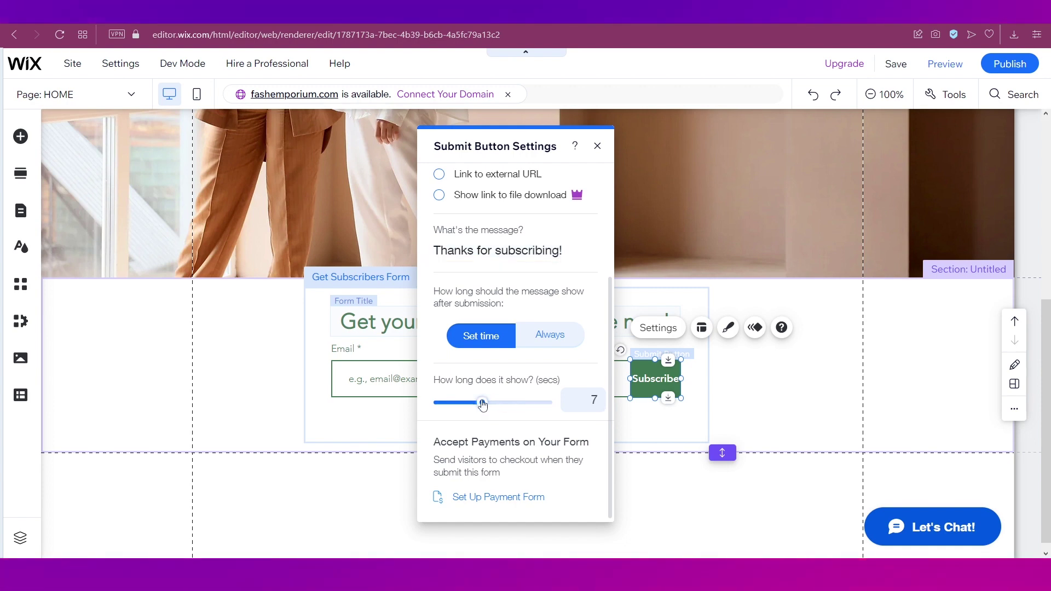
pyautogui.click(598, 147)
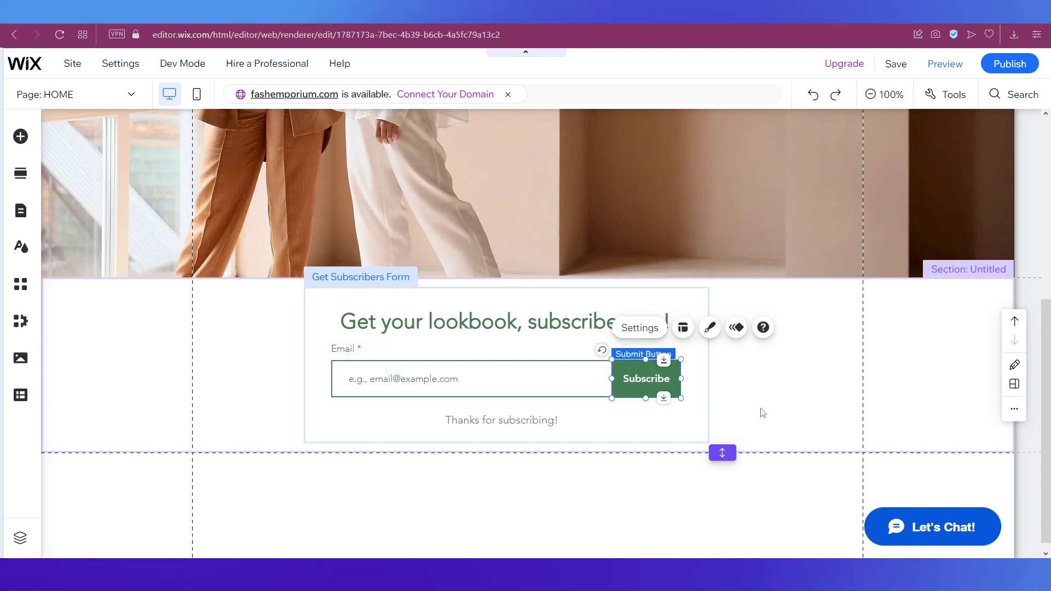
pyautogui.click(788, 401)
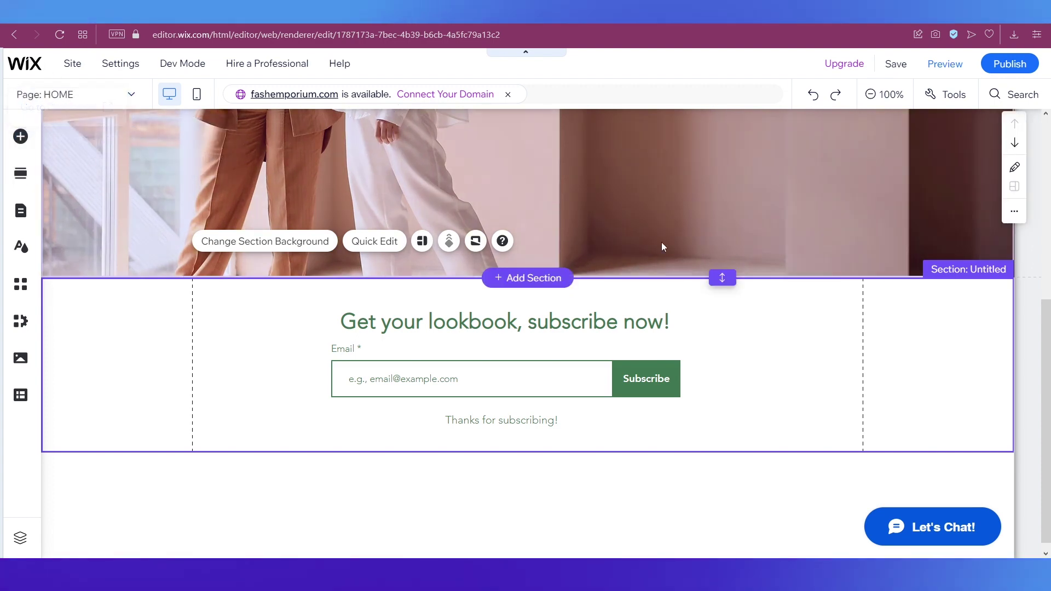
# Save and publish the site, dismiss the follow-up prompts, and view the live site
pyautogui.moveTo(894, 65)
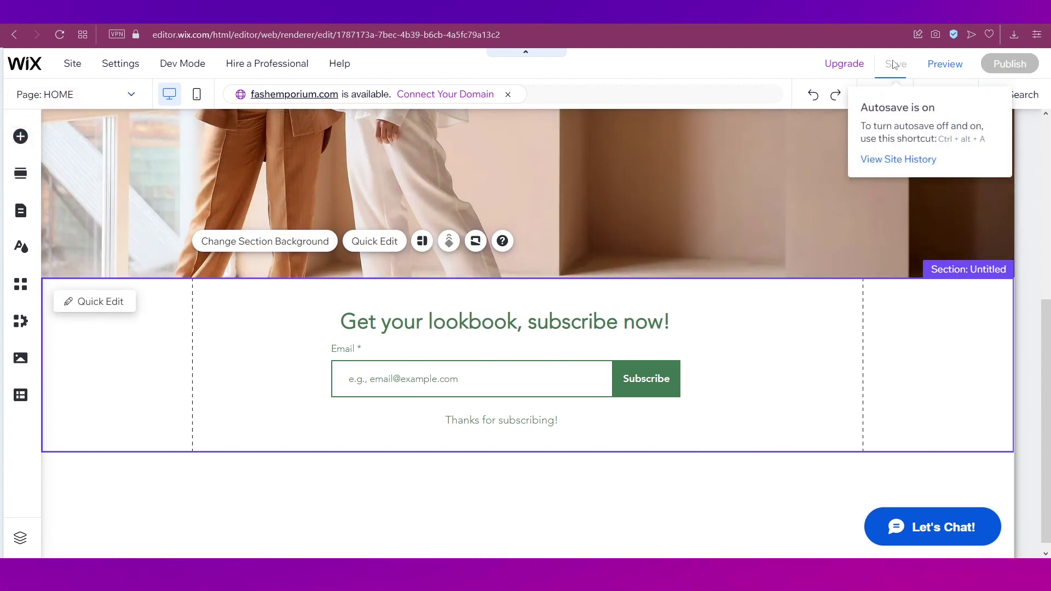
pyautogui.click(895, 65)
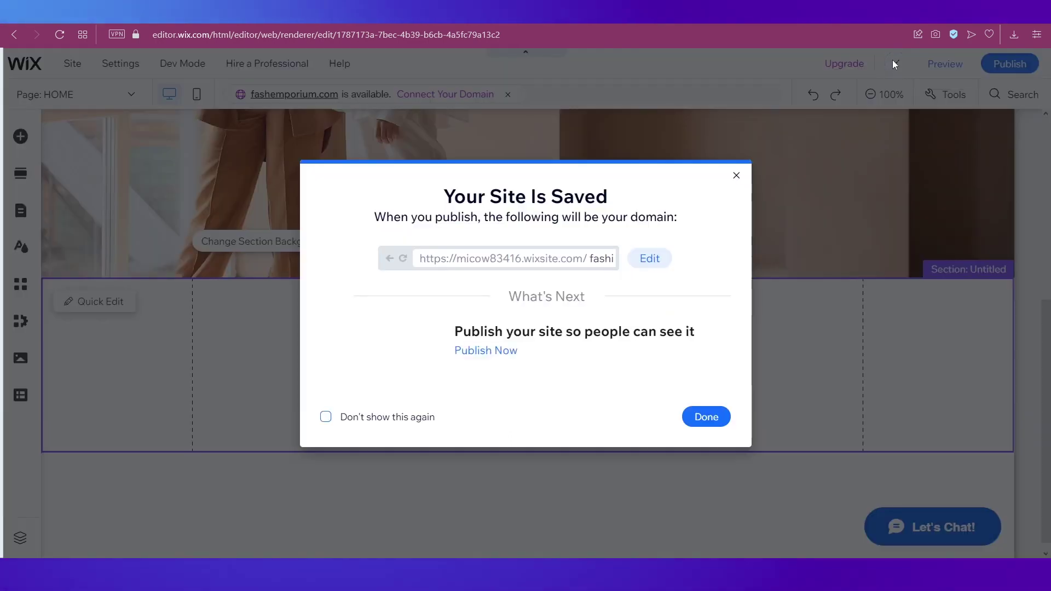
pyautogui.click(736, 176)
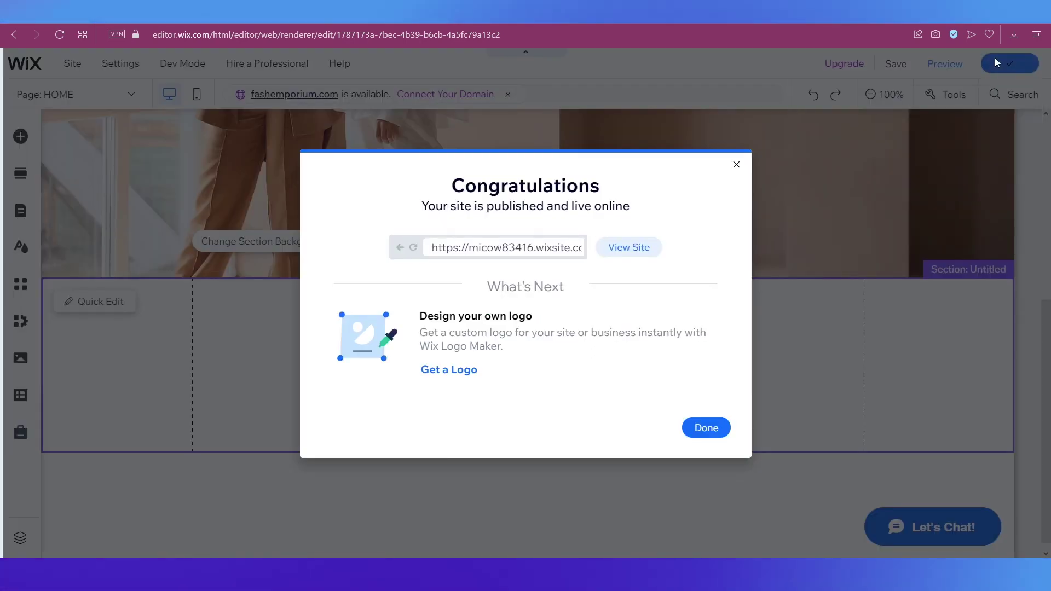
pyautogui.click(736, 166)
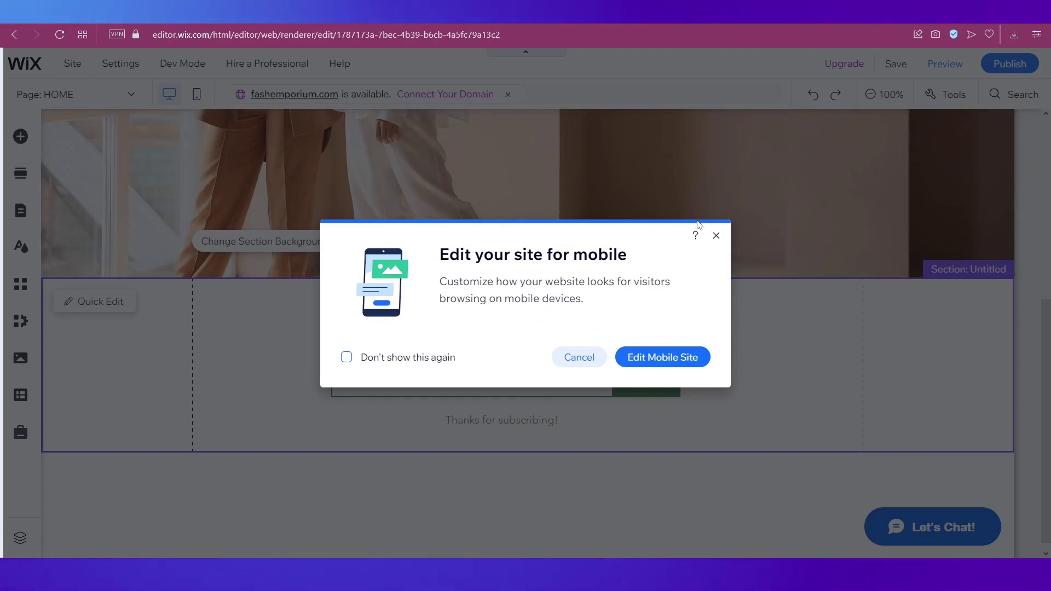
pyautogui.click(716, 235)
pyautogui.moveTo(995, 74)
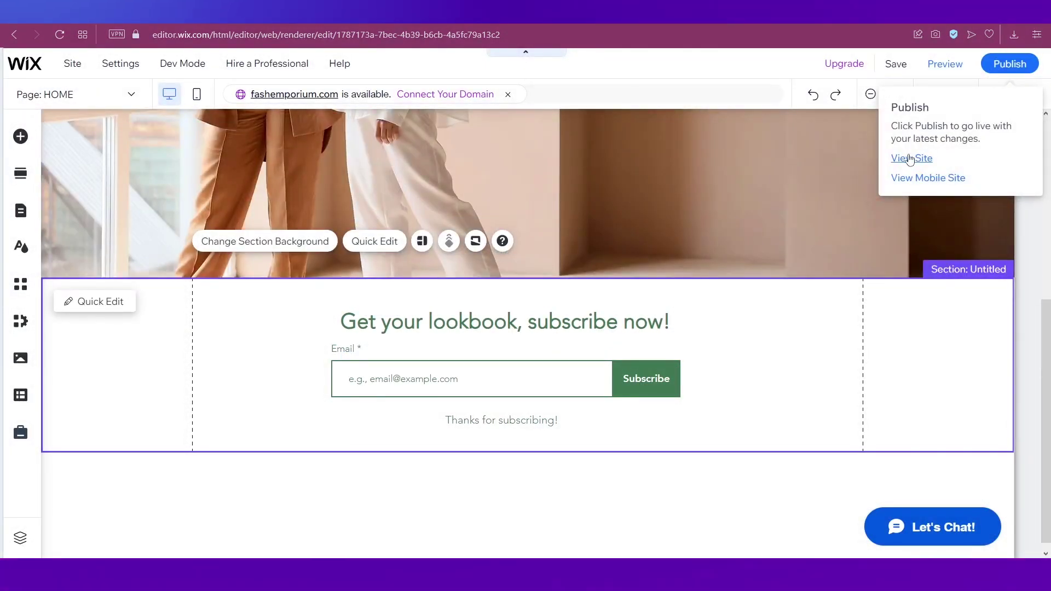
pyautogui.click(910, 159)
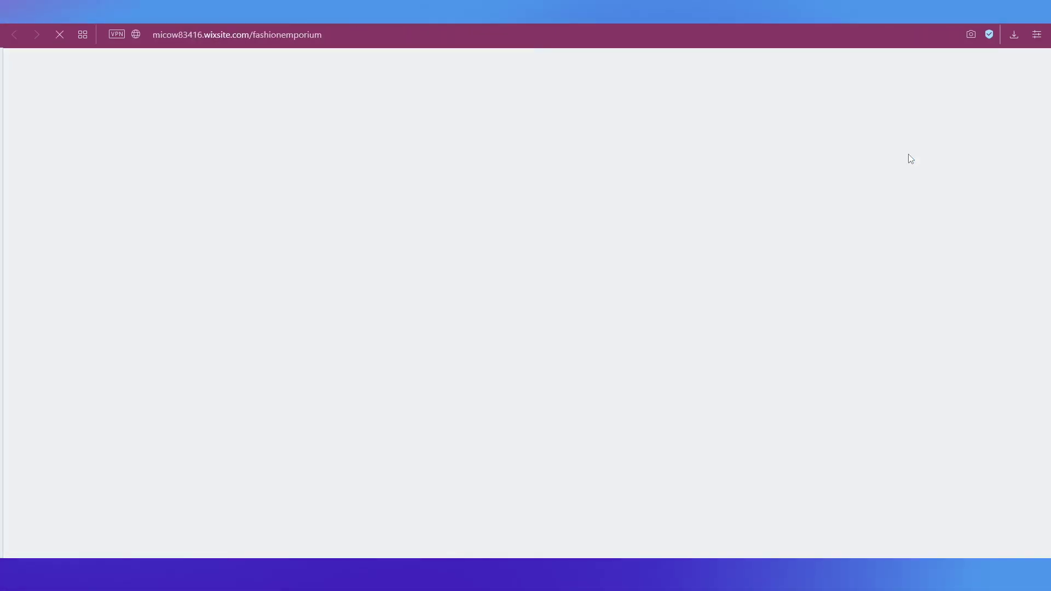
# On the live site, enter a test e-mail address in the subscribe form, then return to the editor
pyautogui.scroll(-5, 792, 229)
pyautogui.scroll(-1, 792, 229)
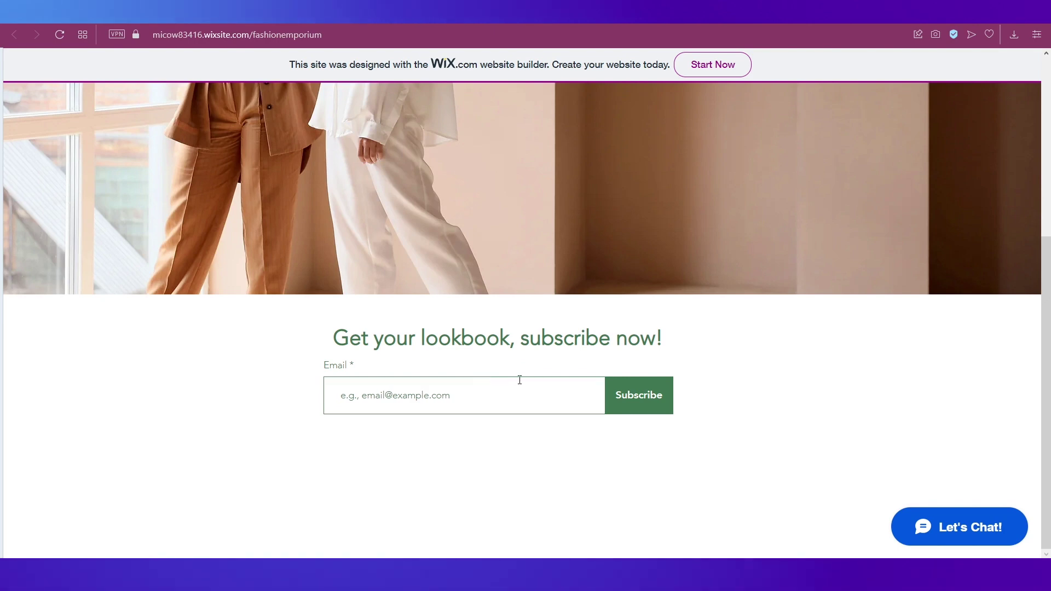
pyautogui.click(493, 398)
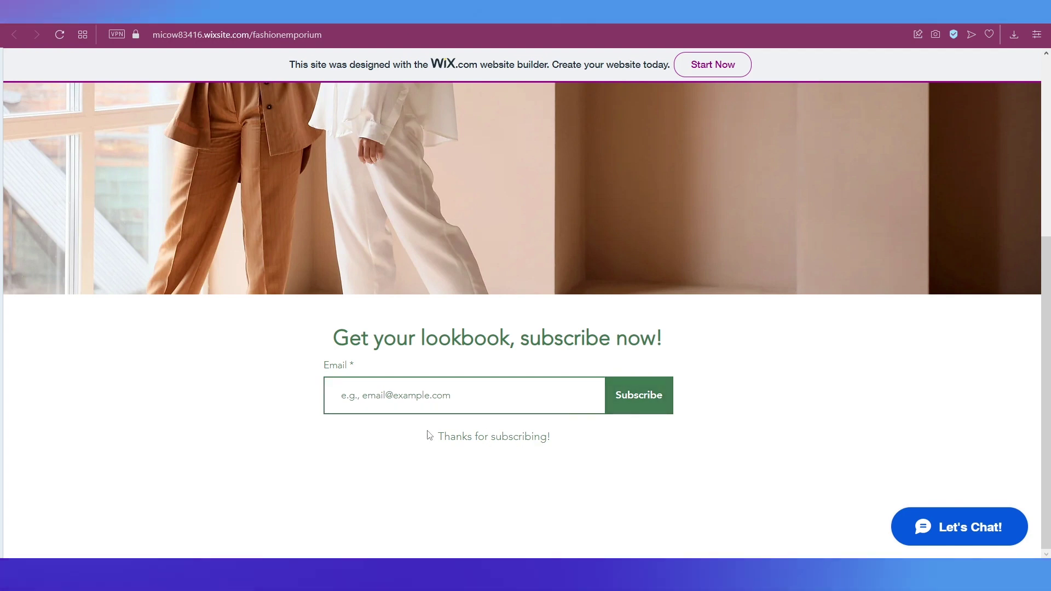
pyautogui.hotkey('ctrl', 'Tab')
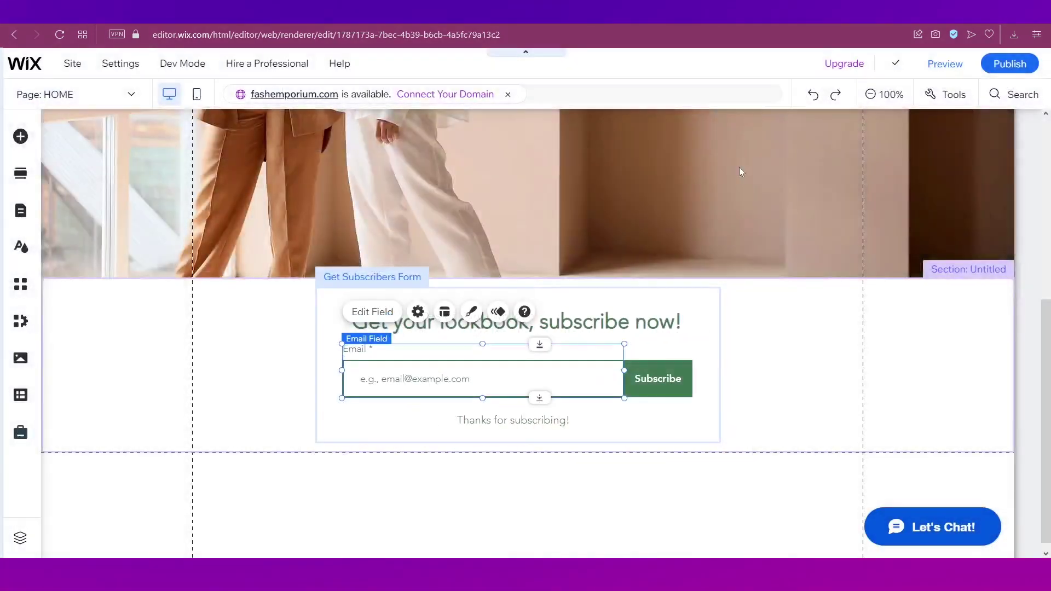
# Add the Content Manager to the site
pyautogui.click(787, 330)
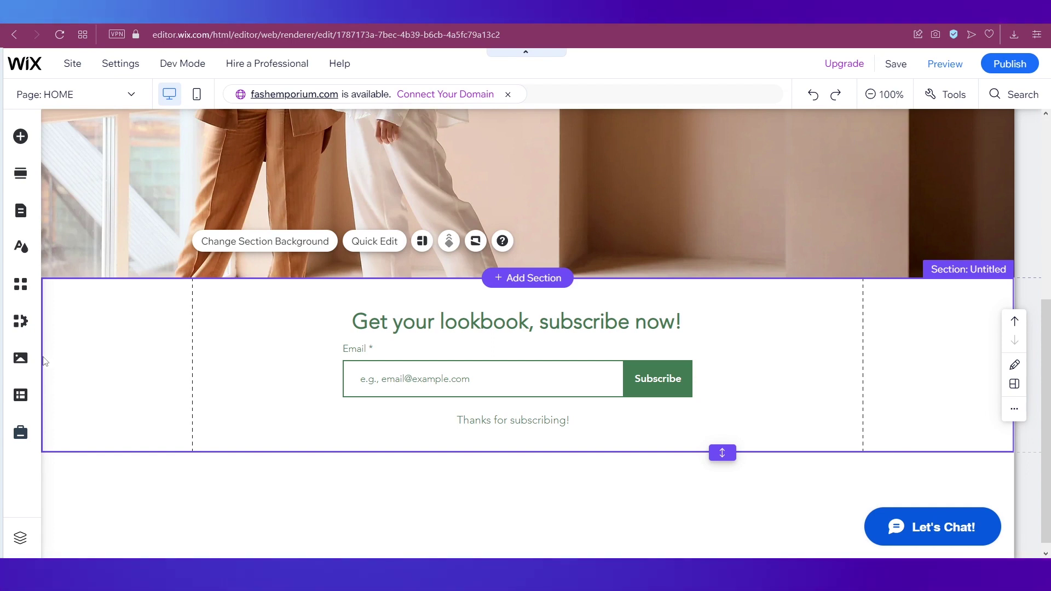
pyautogui.click(15, 394)
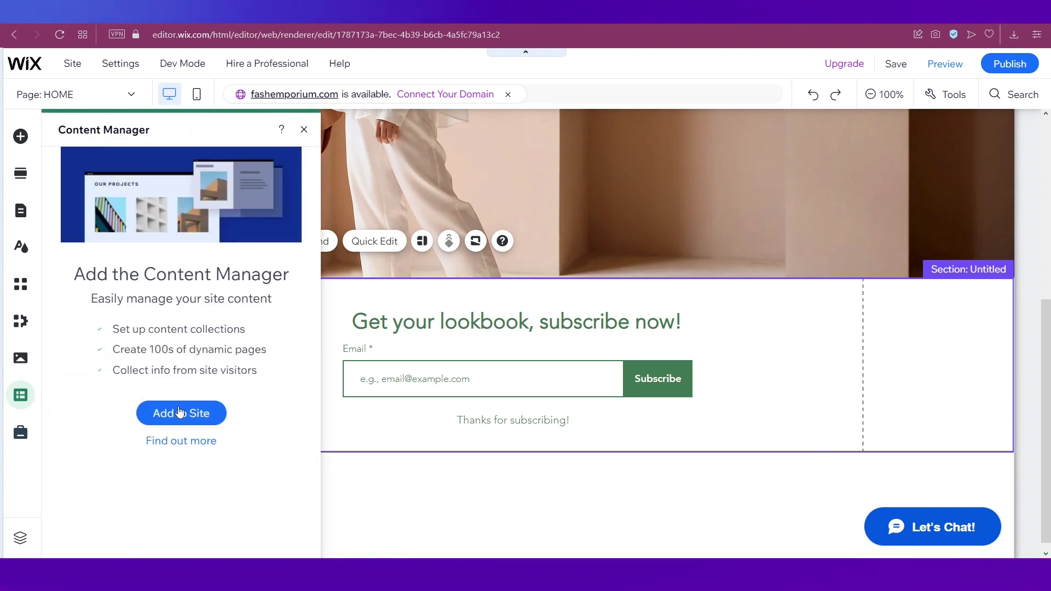
pyautogui.click(180, 412)
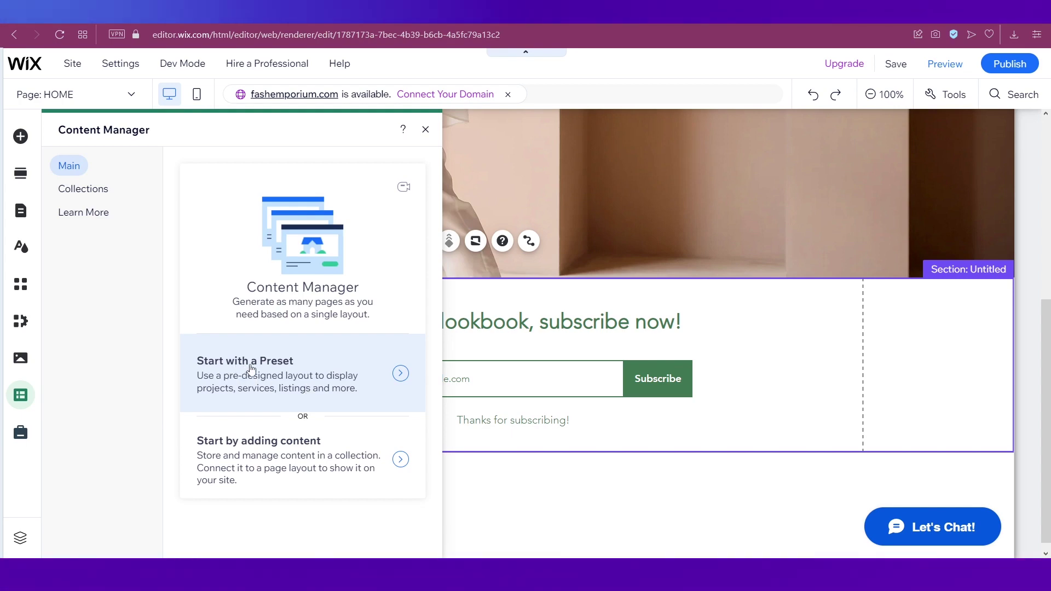
# Add the Services preset, creating a six-item Services collection and its dynamic pages
pyautogui.click(326, 380)
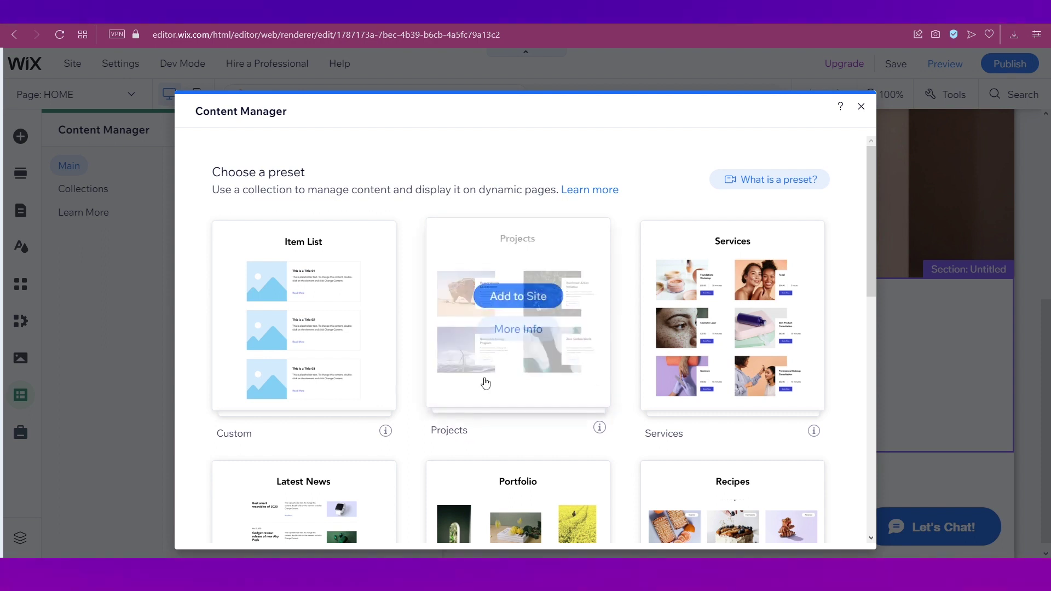
pyautogui.scroll(-2, 675, 328)
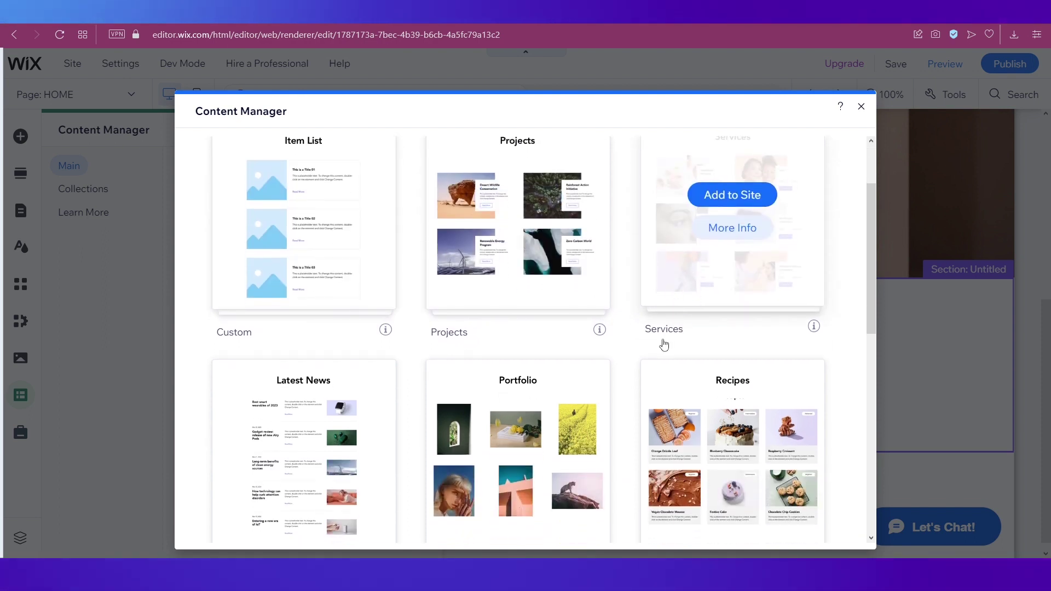
pyautogui.scroll(1, 744, 292)
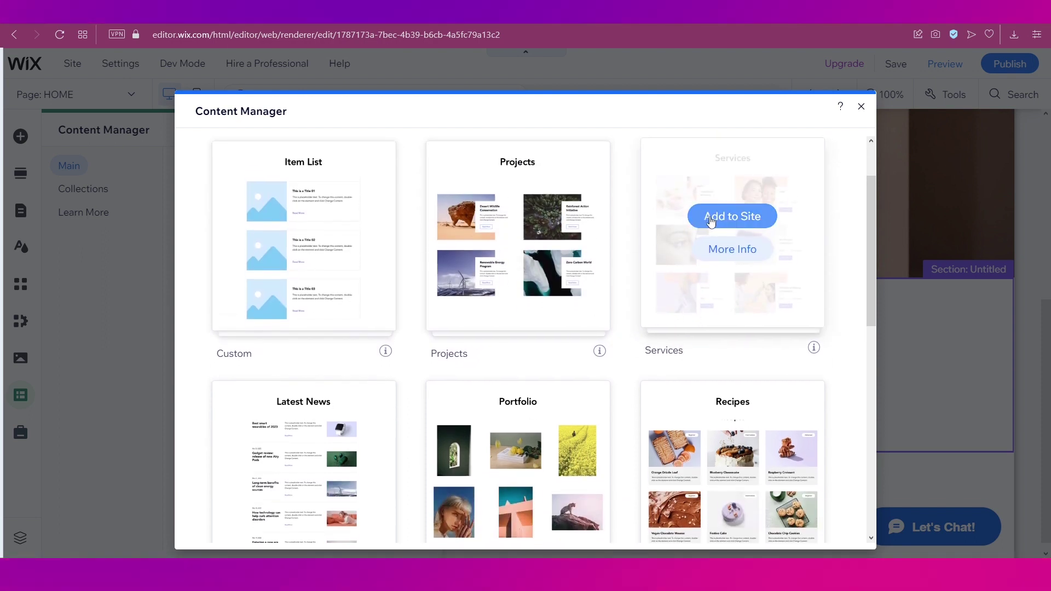
pyautogui.click(717, 220)
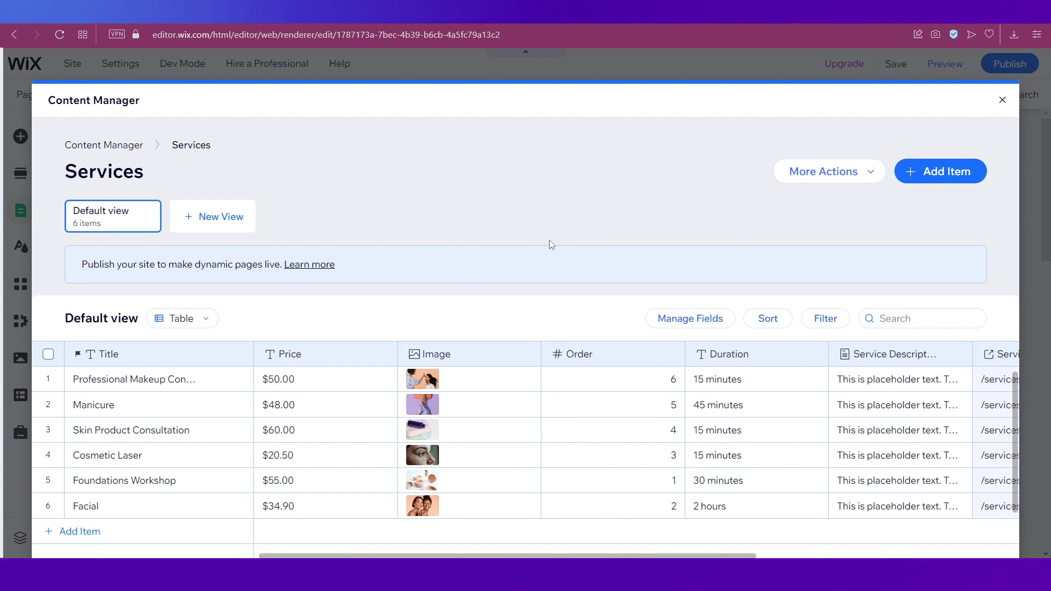
pyautogui.click(1003, 100)
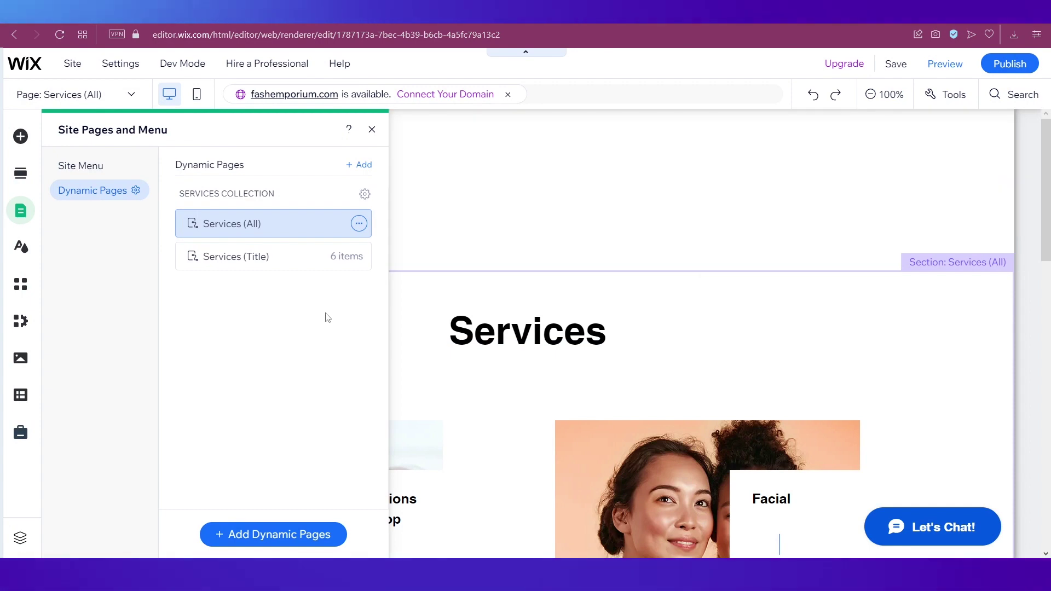
# Dismiss the pages list, review the Services (All) page, and list the site's collections
pyautogui.click(610, 356)
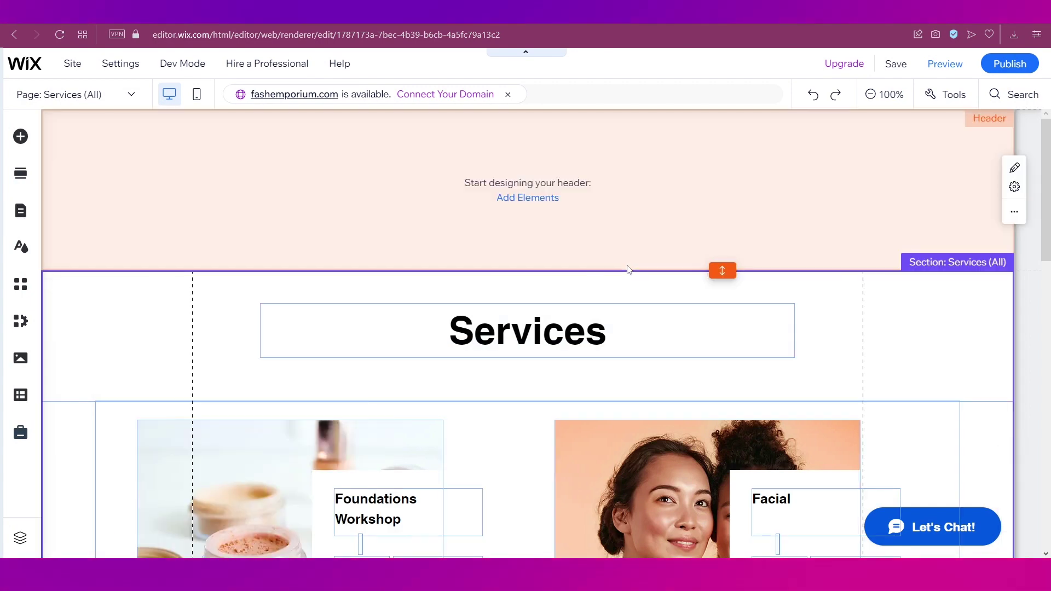
pyautogui.scroll(-4, 628, 268)
pyautogui.scroll(3, 627, 268)
pyautogui.scroll(-4, 628, 268)
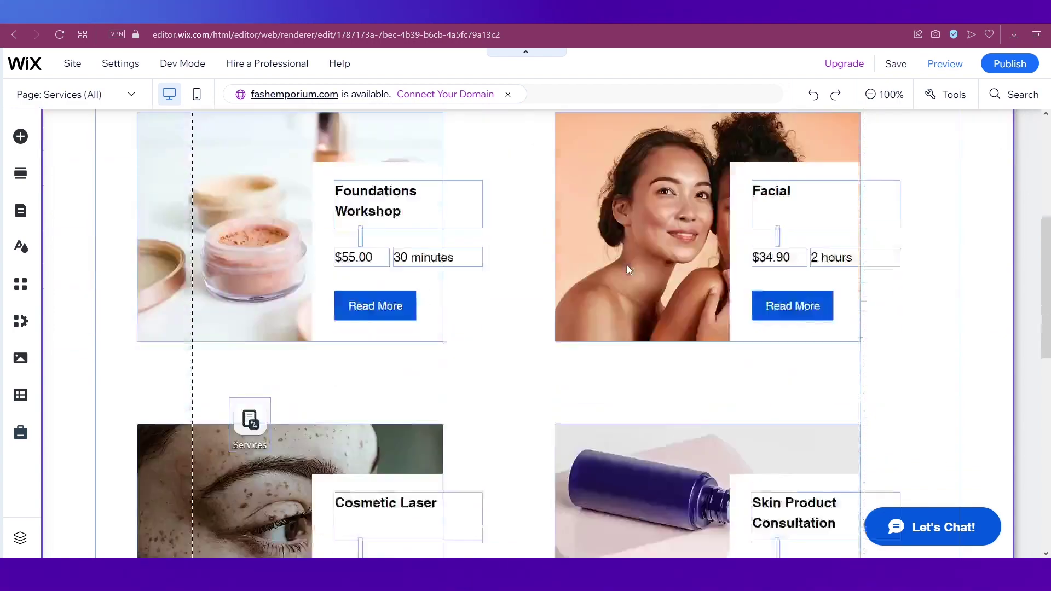
pyautogui.scroll(-8, 628, 268)
pyautogui.scroll(12, 628, 269)
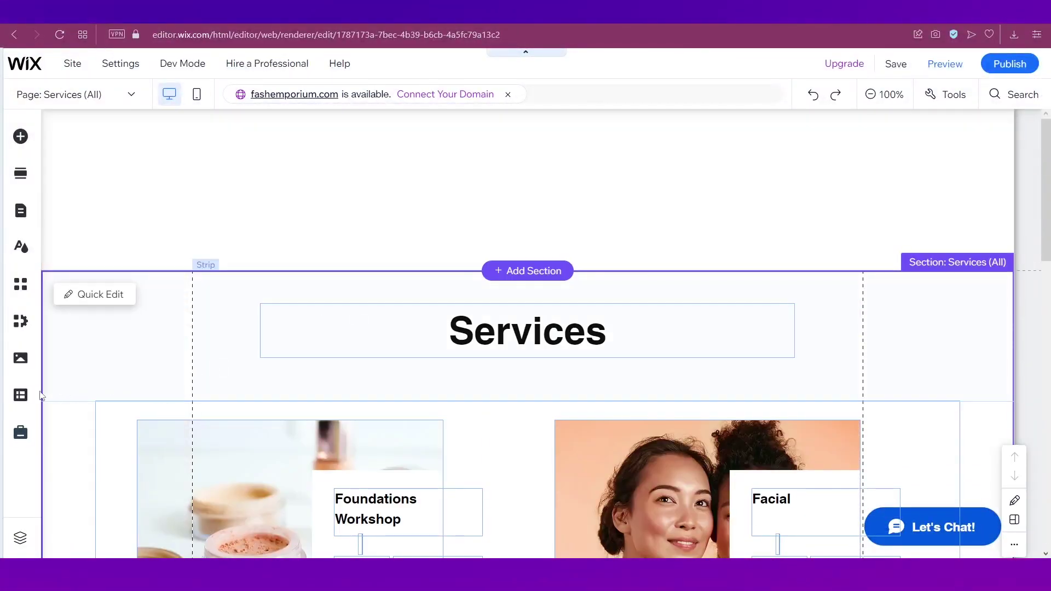
pyautogui.click(22, 395)
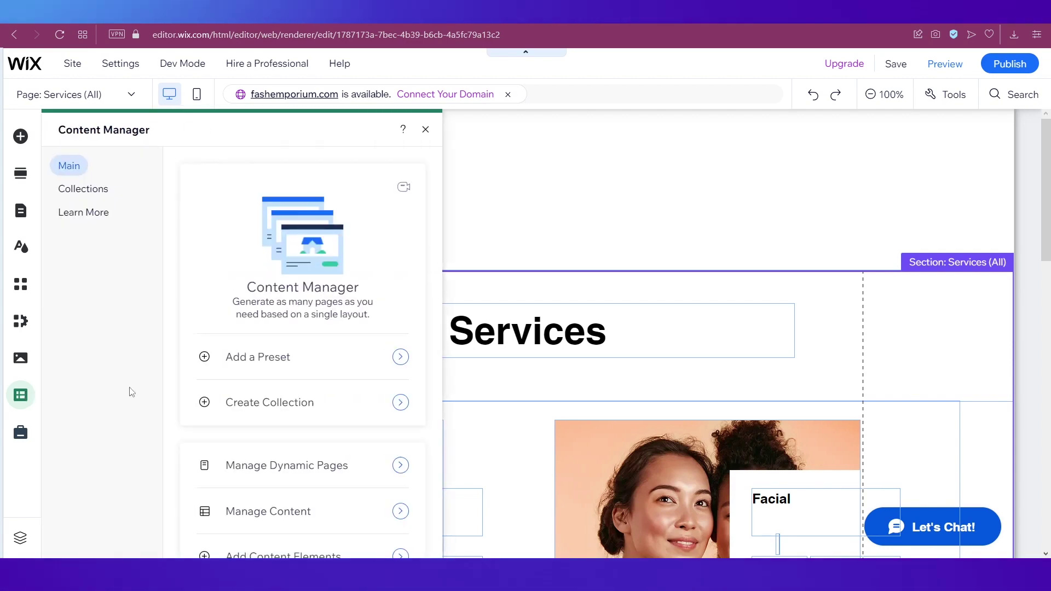
pyautogui.click(97, 195)
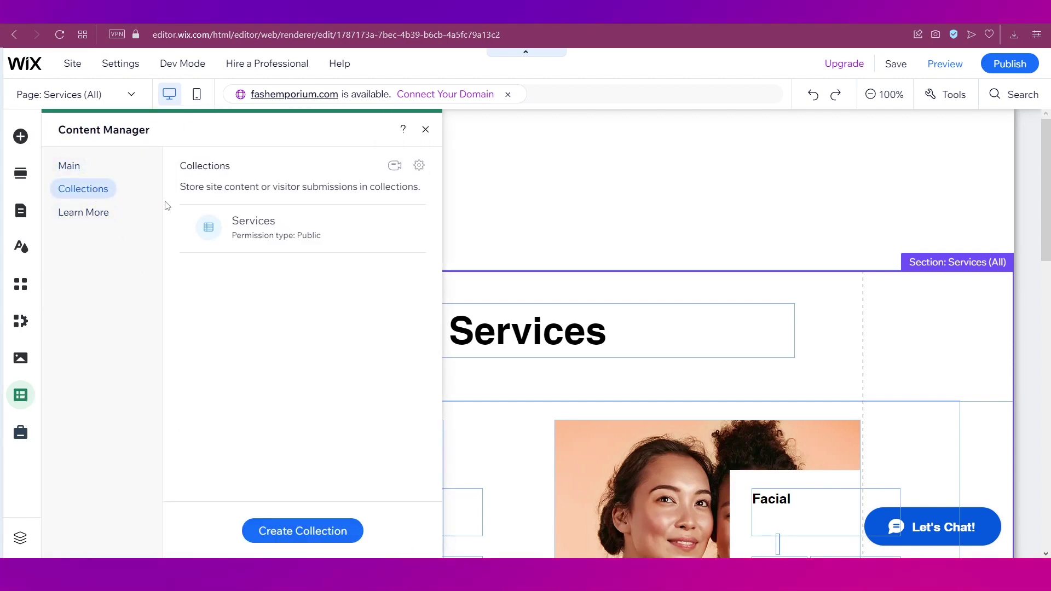
# Open the Services collection and delete all 6 sample items
pyautogui.click(305, 225)
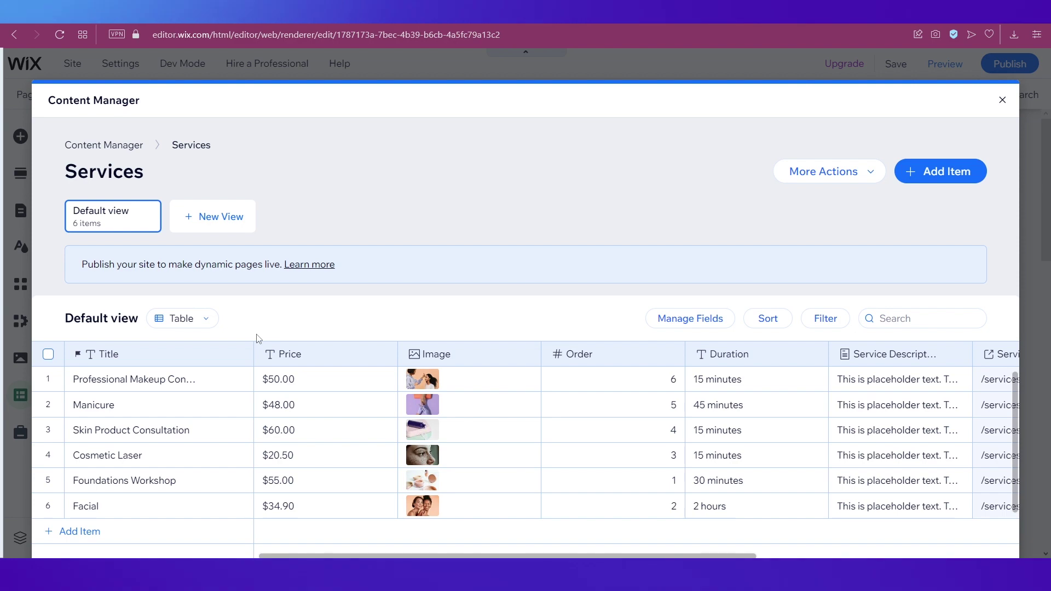
pyautogui.click(48, 354)
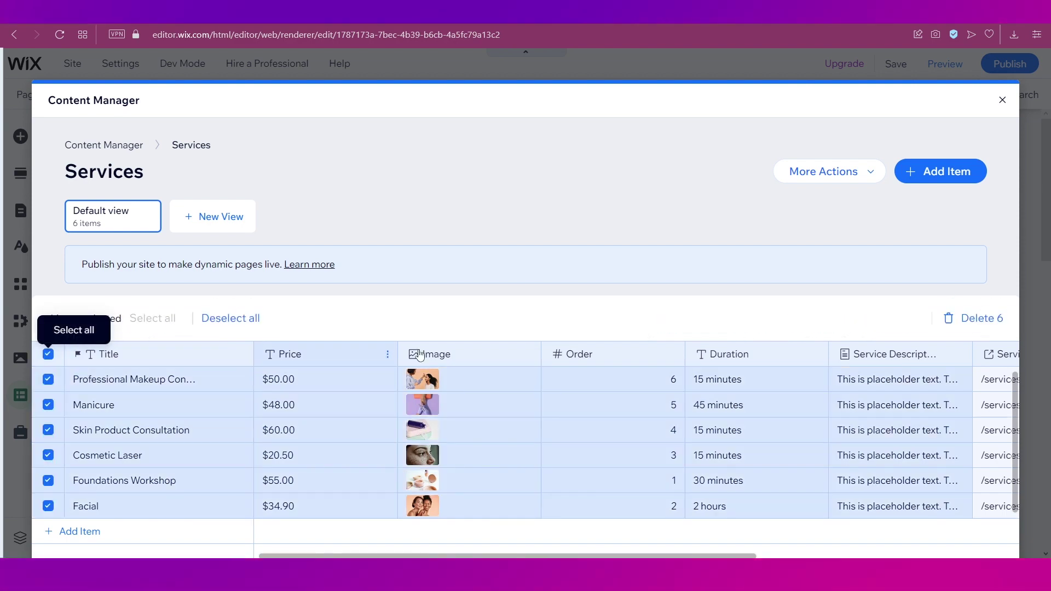
pyautogui.click(975, 323)
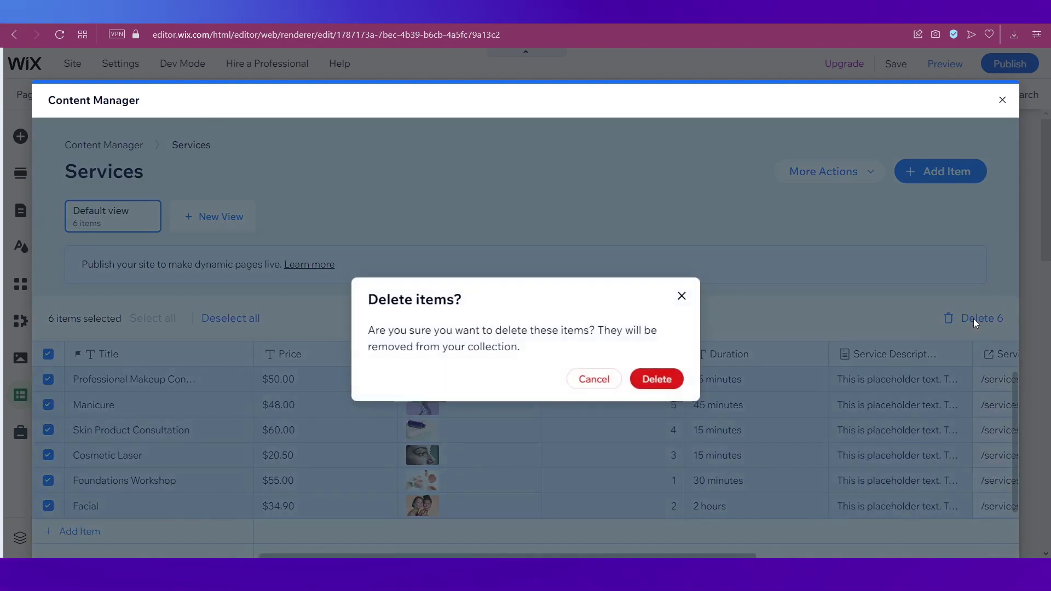
pyautogui.click(656, 382)
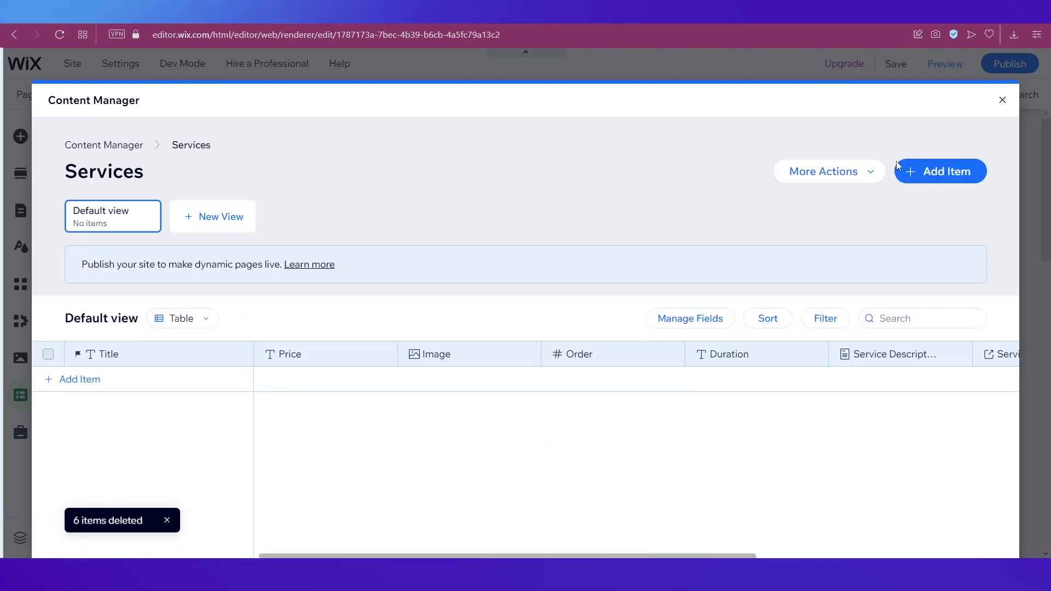
# Add a new Services item titled 'Get your Lookbook!'
pyautogui.click(931, 181)
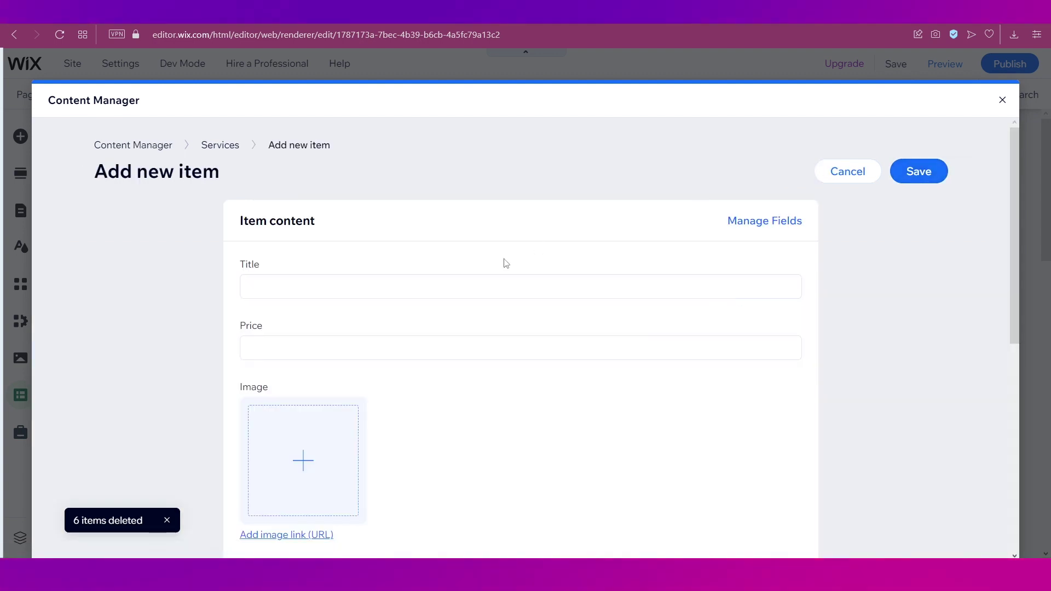
pyautogui.click(397, 281)
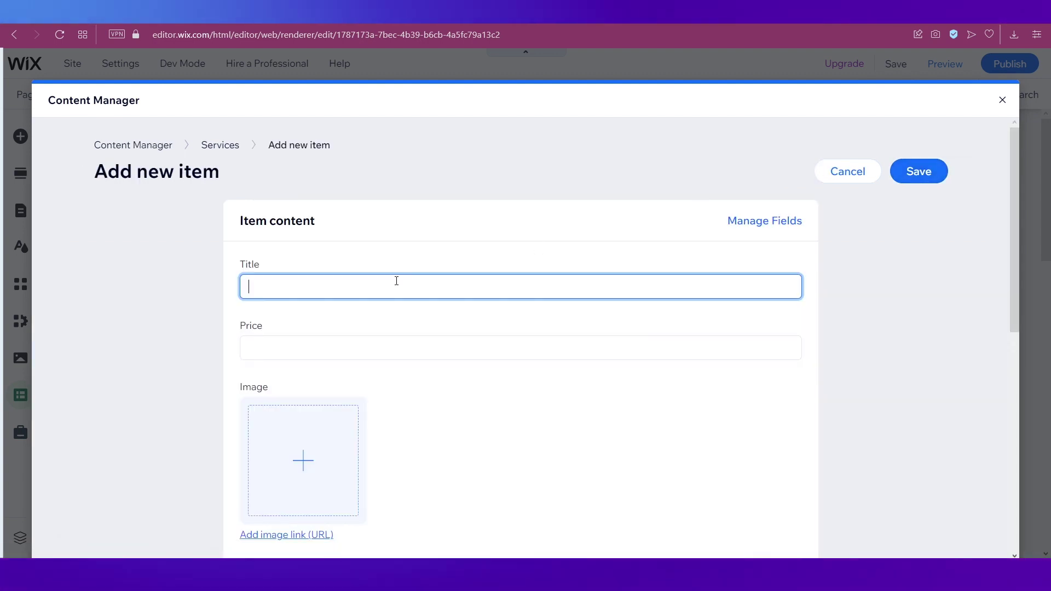
pyautogui.write('Get your Lo')
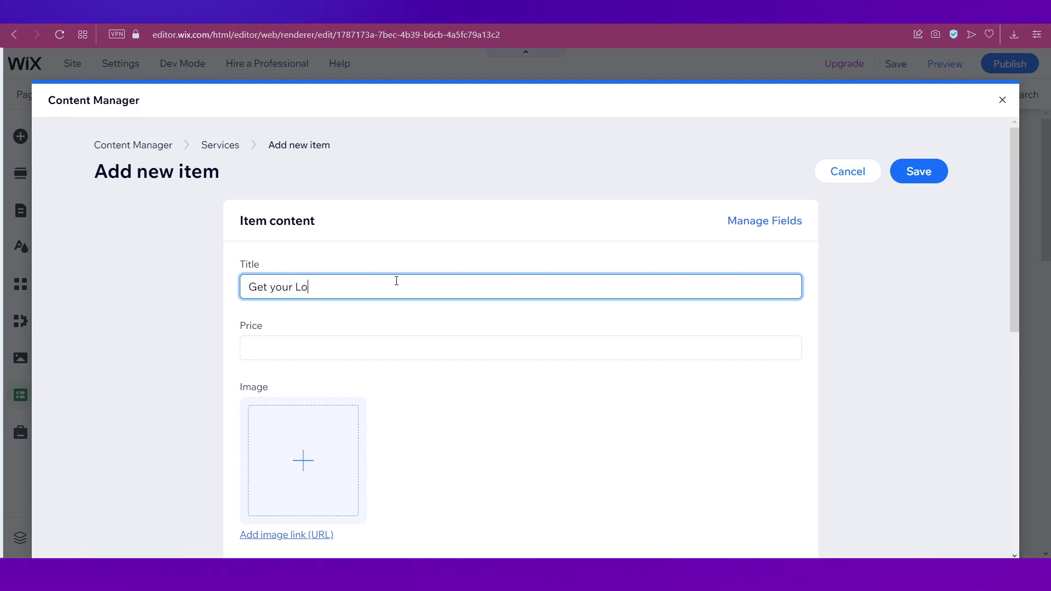
pyautogui.write('okbook!')
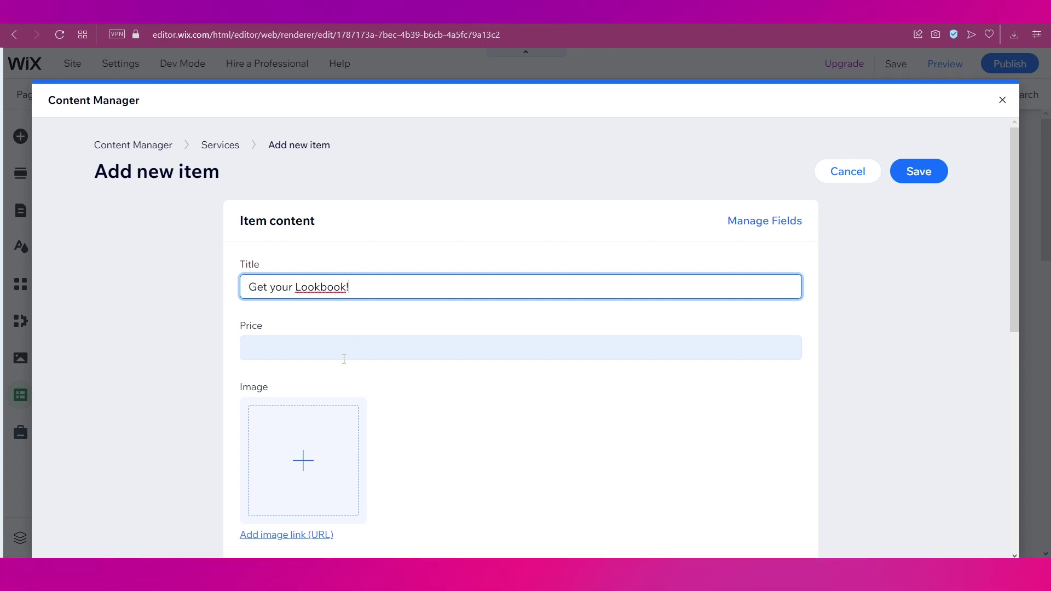
pyautogui.scroll(-1, 345, 358)
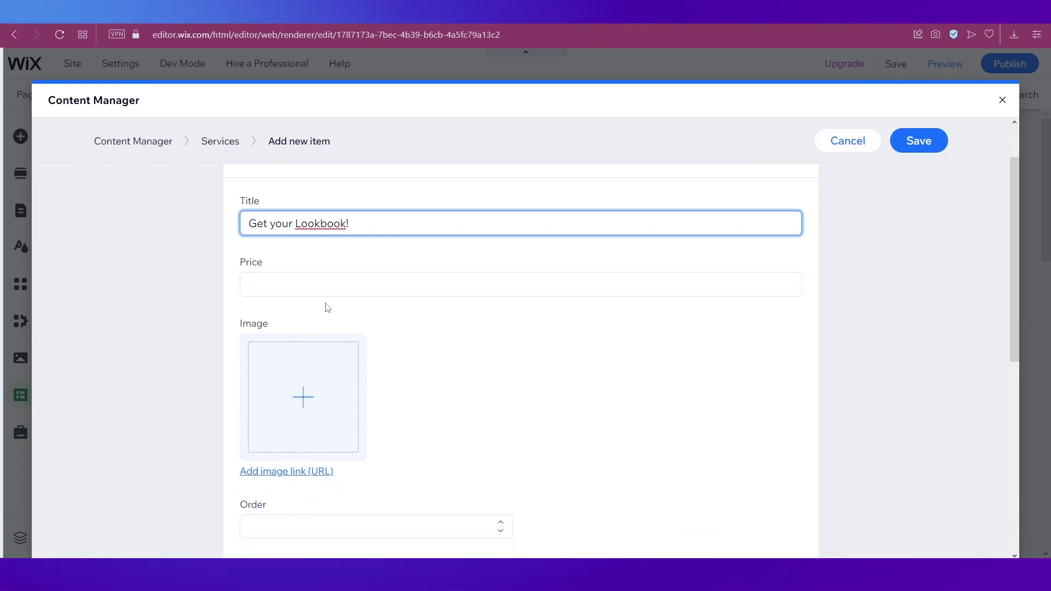
pyautogui.scroll(1, 634, 369)
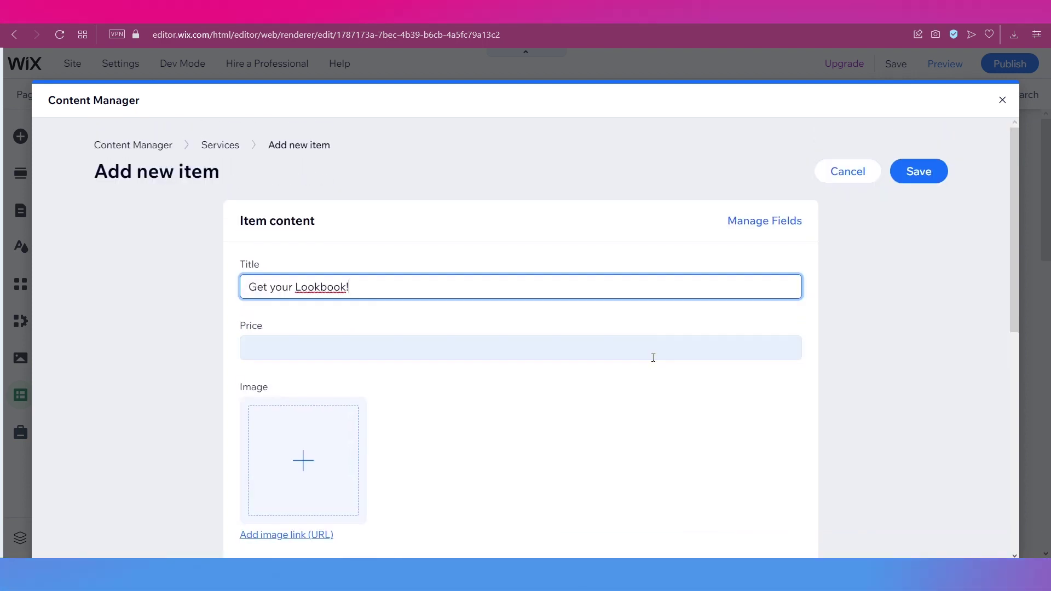
# Hide Price, Image, Order, Duration, Service Description, Services (Title) and Services (All), leaving only Title
pyautogui.click(768, 222)
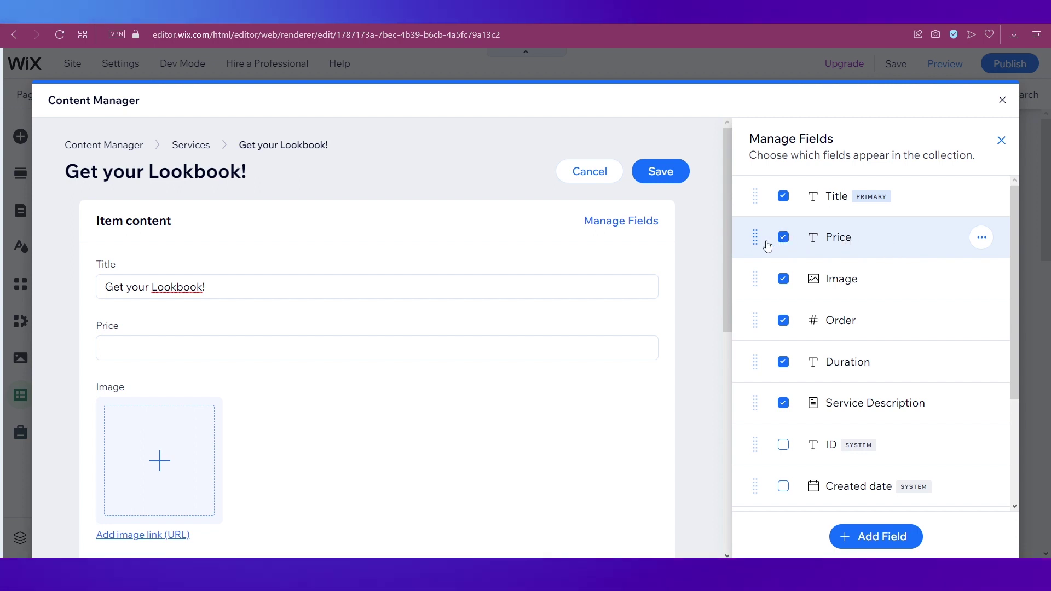
pyautogui.click(783, 237)
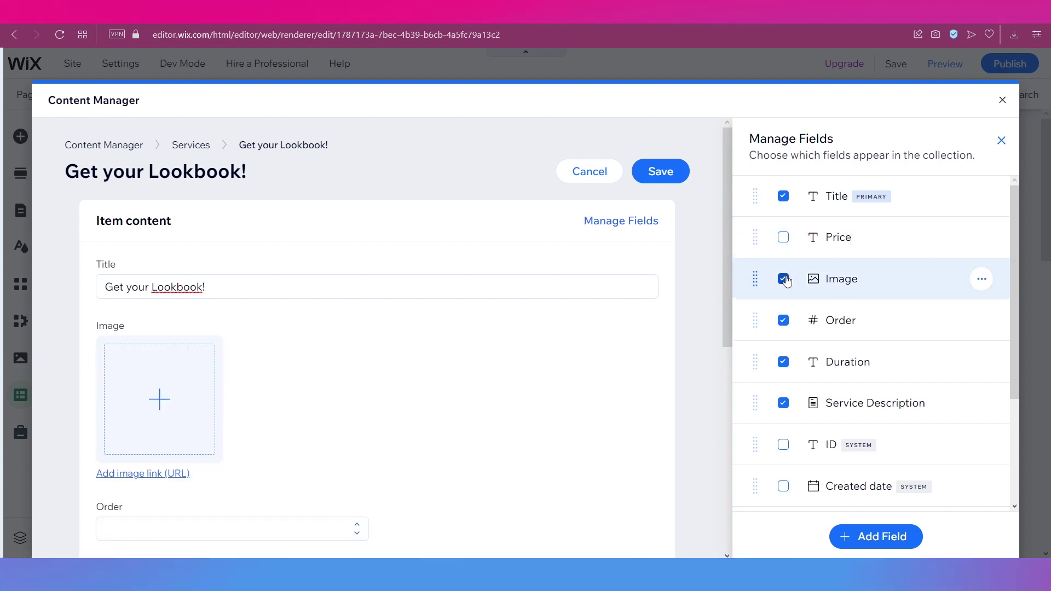
pyautogui.click(785, 279)
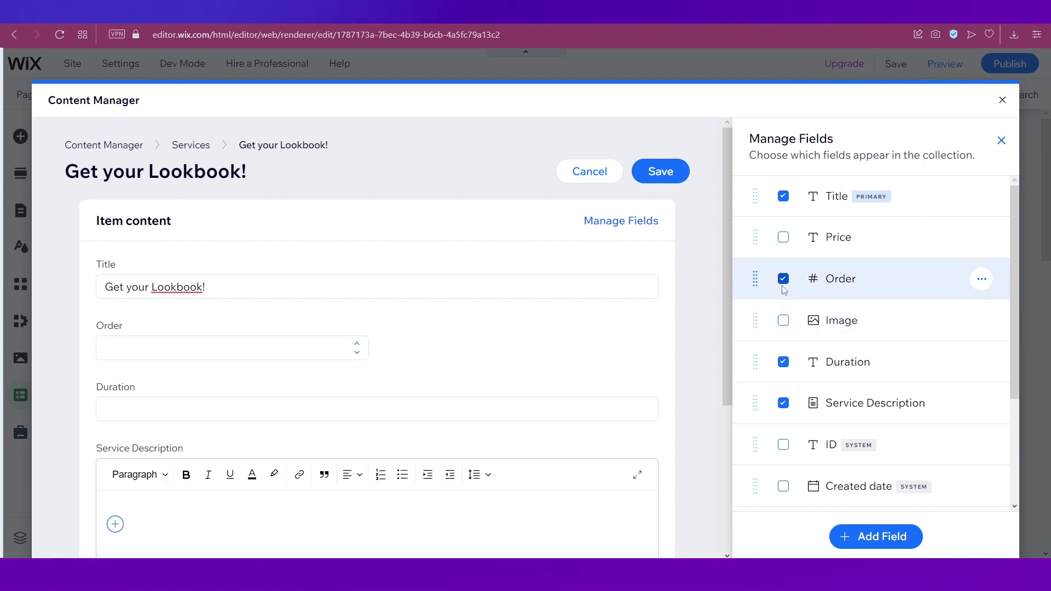
pyautogui.click(784, 278)
pyautogui.click(784, 362)
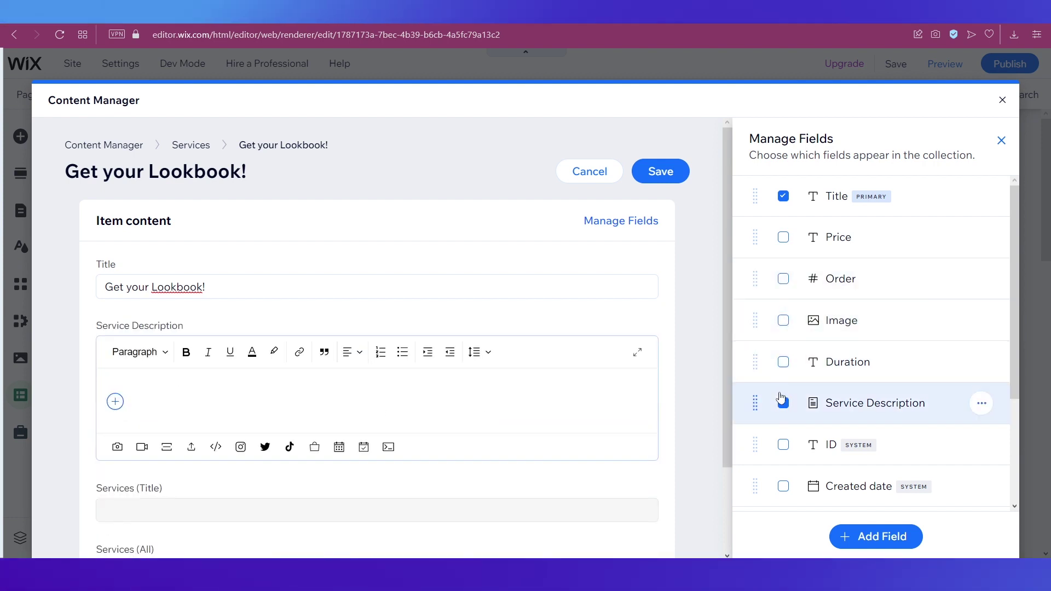
pyautogui.click(784, 403)
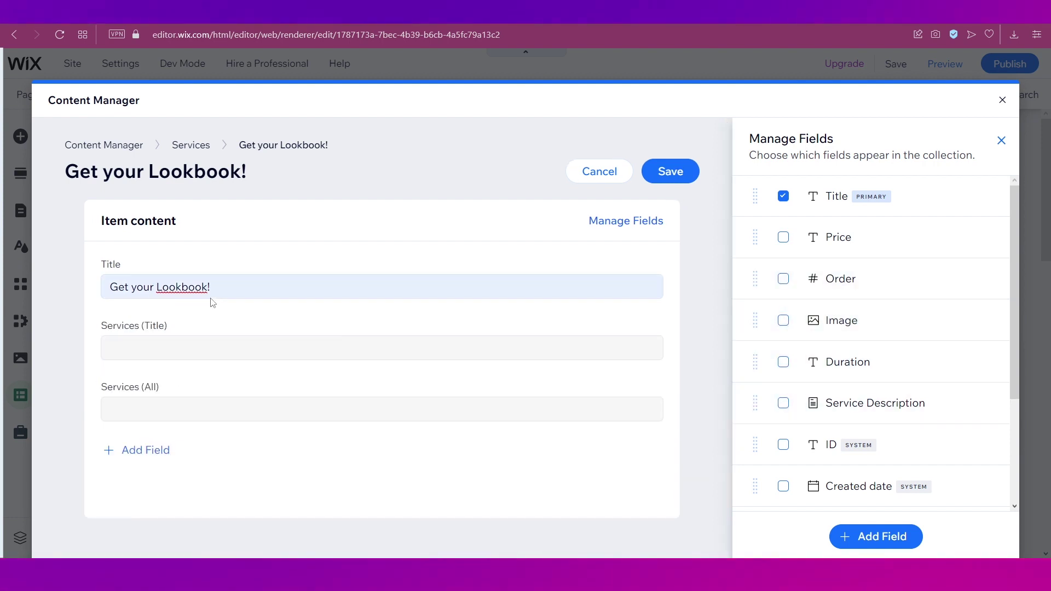
pyautogui.scroll(-3, 783, 438)
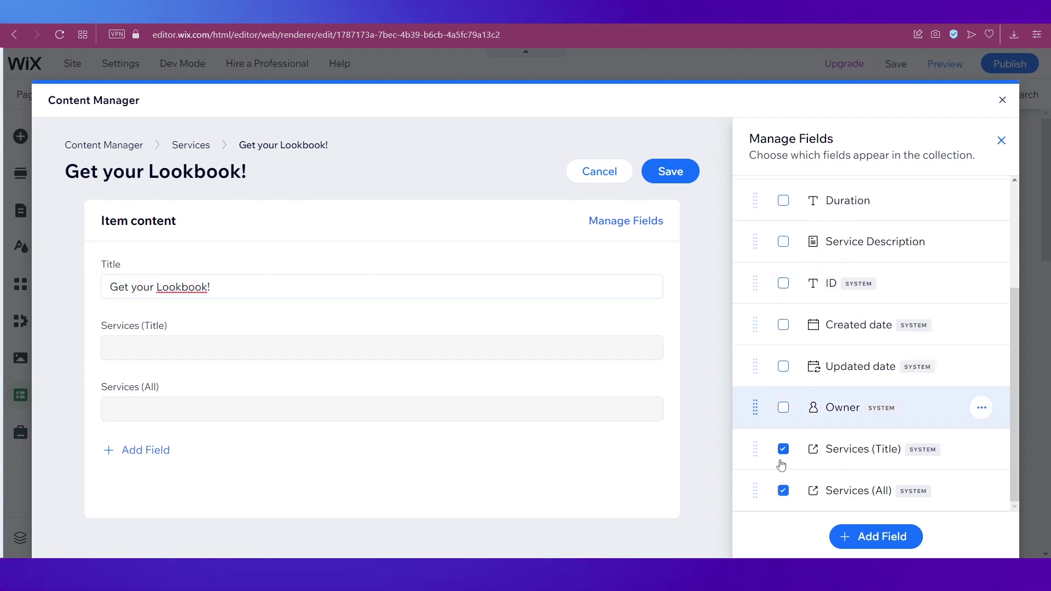
pyautogui.click(783, 449)
pyautogui.click(784, 488)
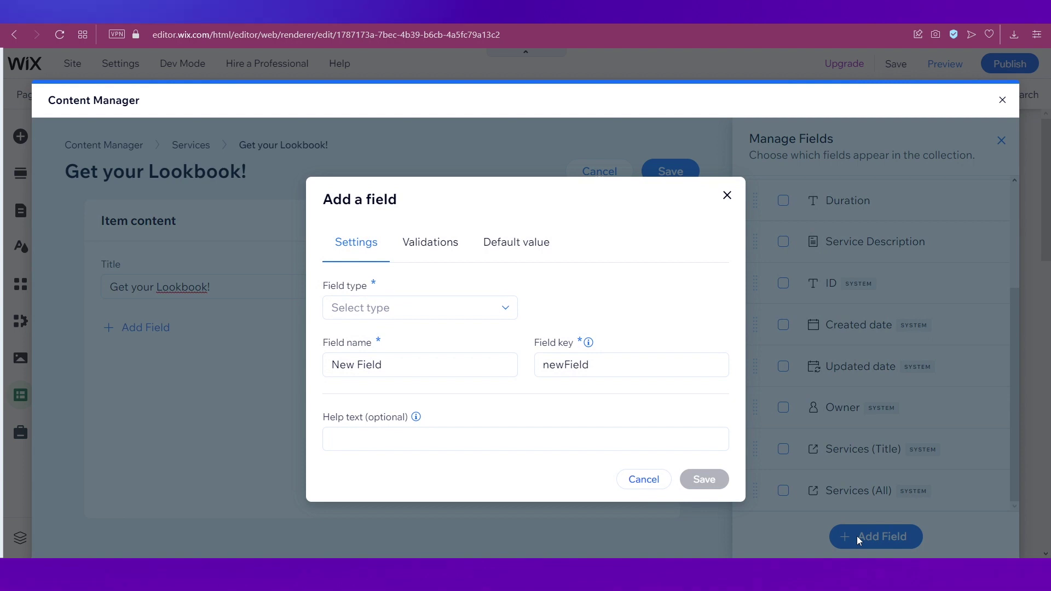
# Add a Text field named Name
pyautogui.click(383, 308)
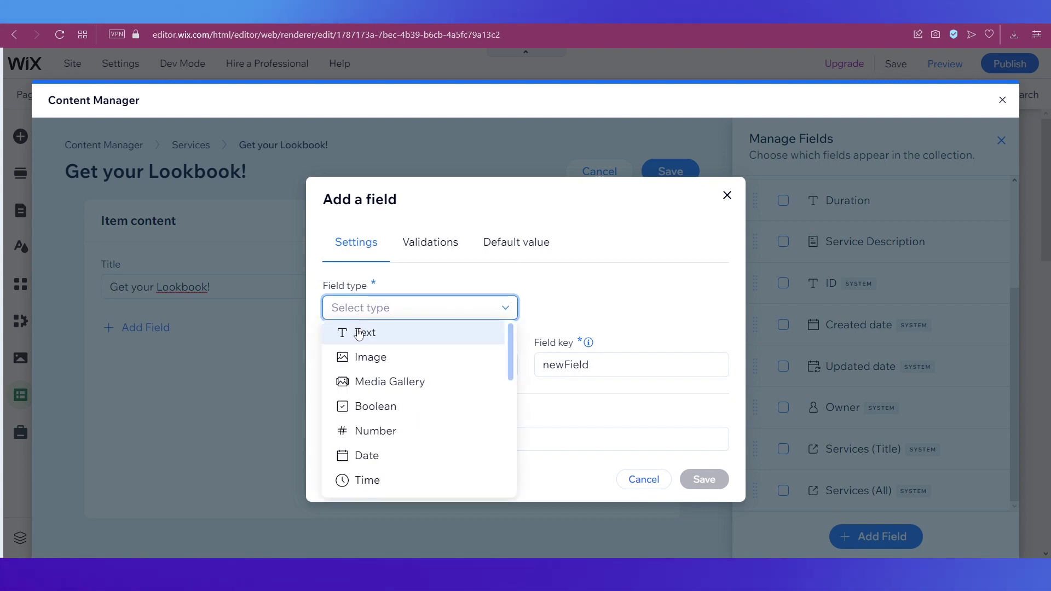
pyautogui.click(359, 333)
pyautogui.doubleClick(364, 353)
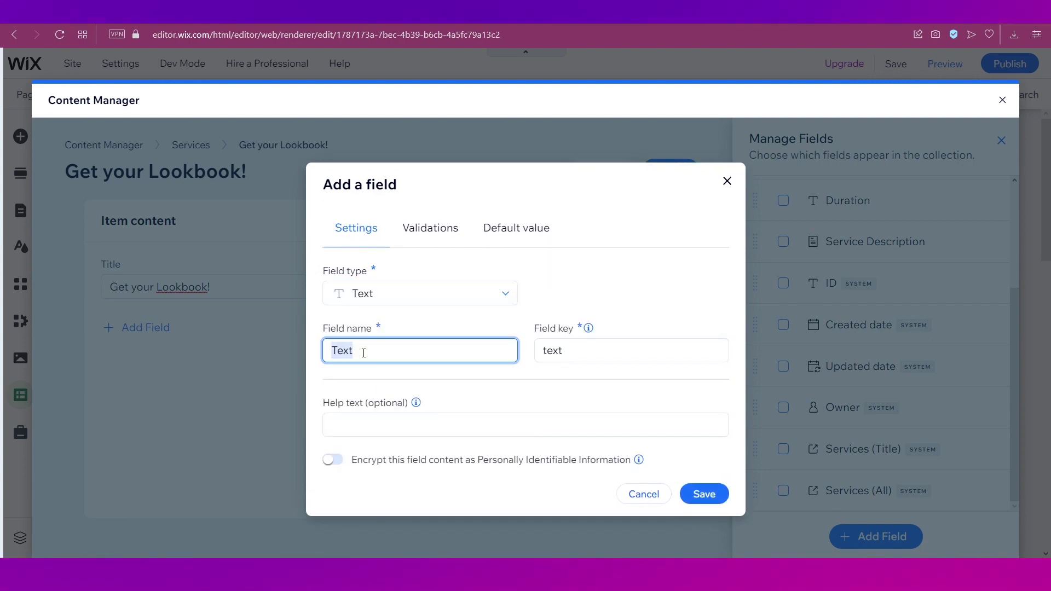
pyautogui.write('Name')
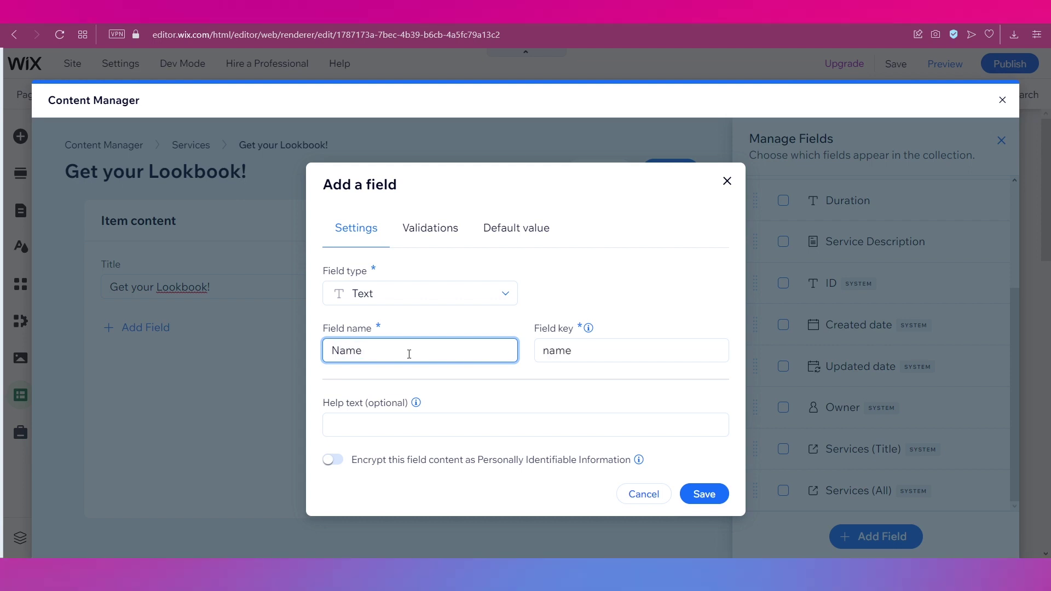
pyautogui.click(705, 494)
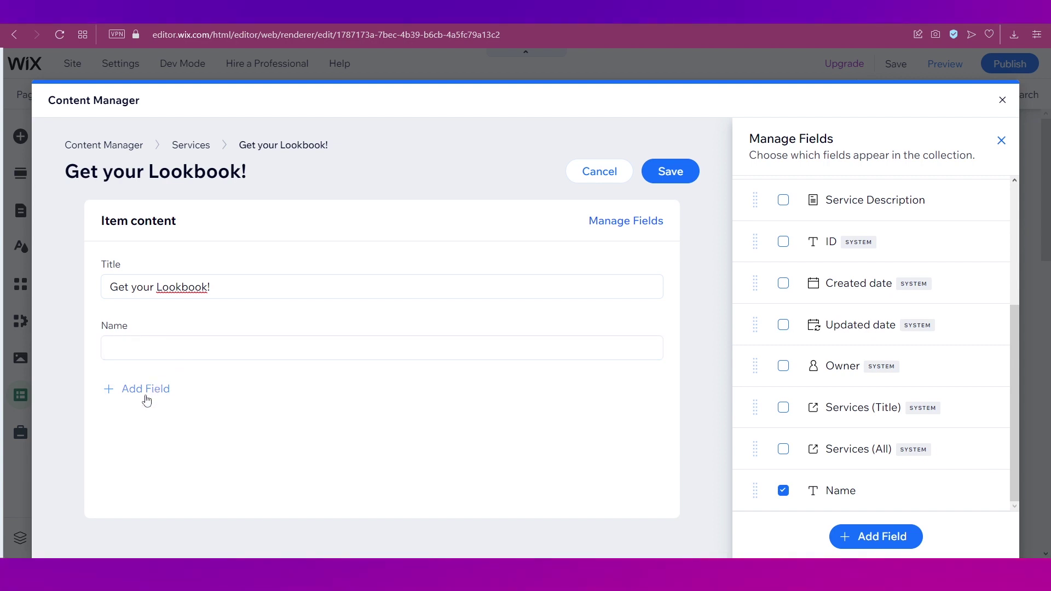
# Add a Number field named Age
pyautogui.click(146, 390)
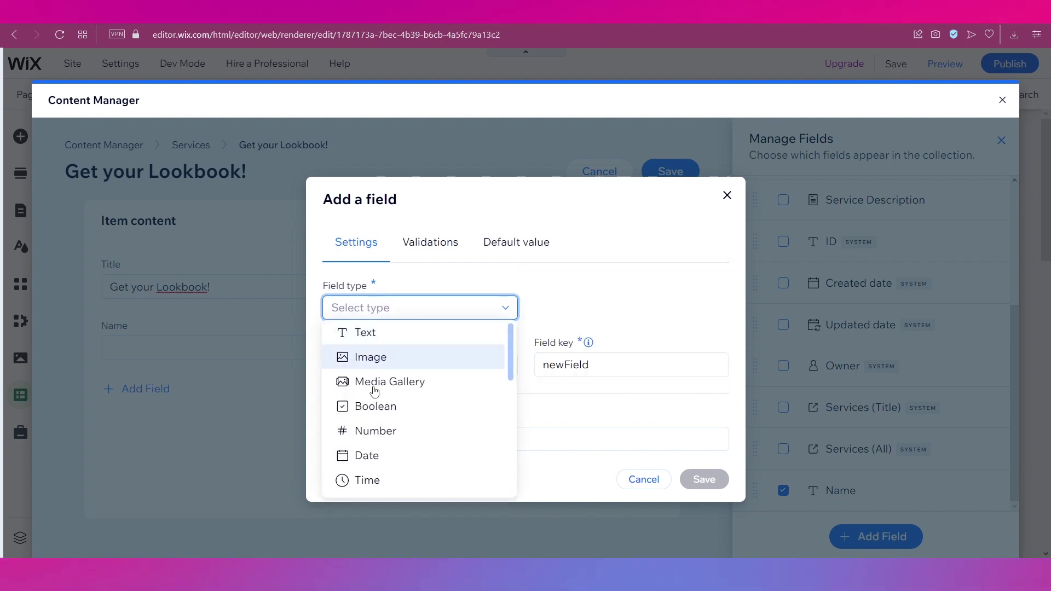
pyautogui.click(376, 432)
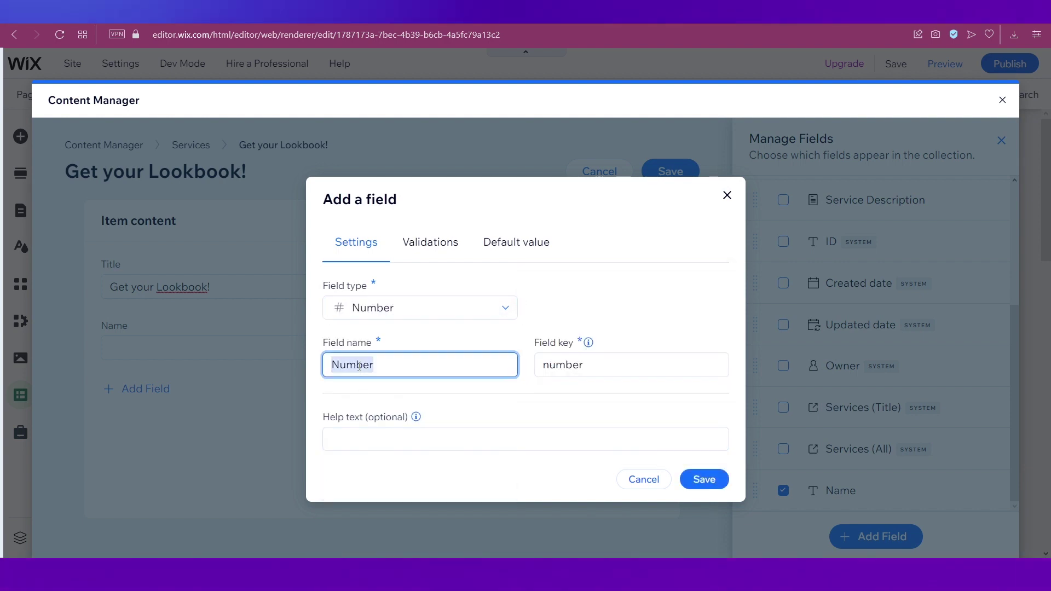
pyautogui.write('Age')
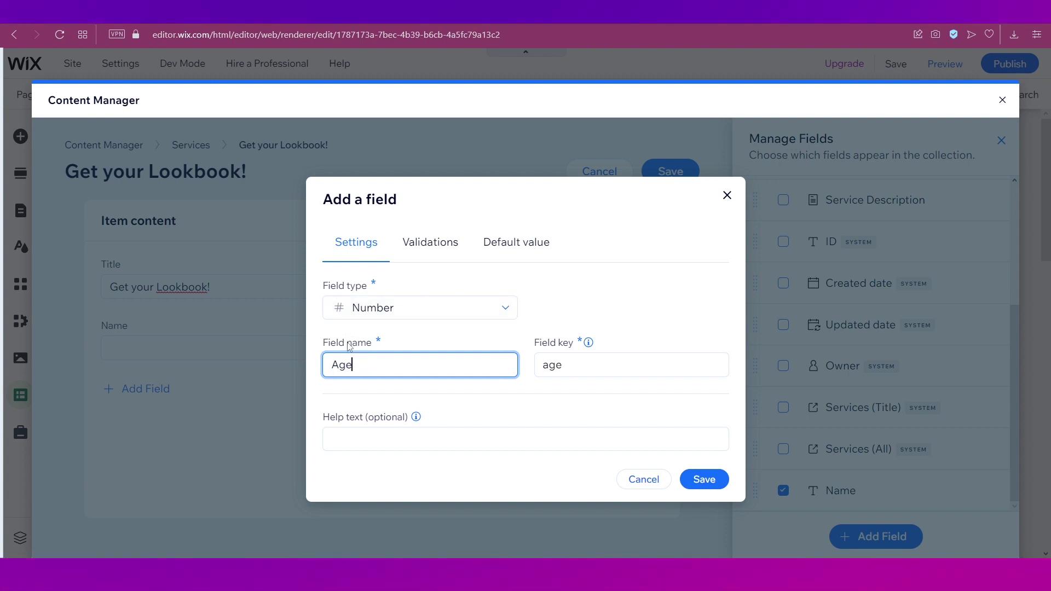
pyautogui.click(707, 477)
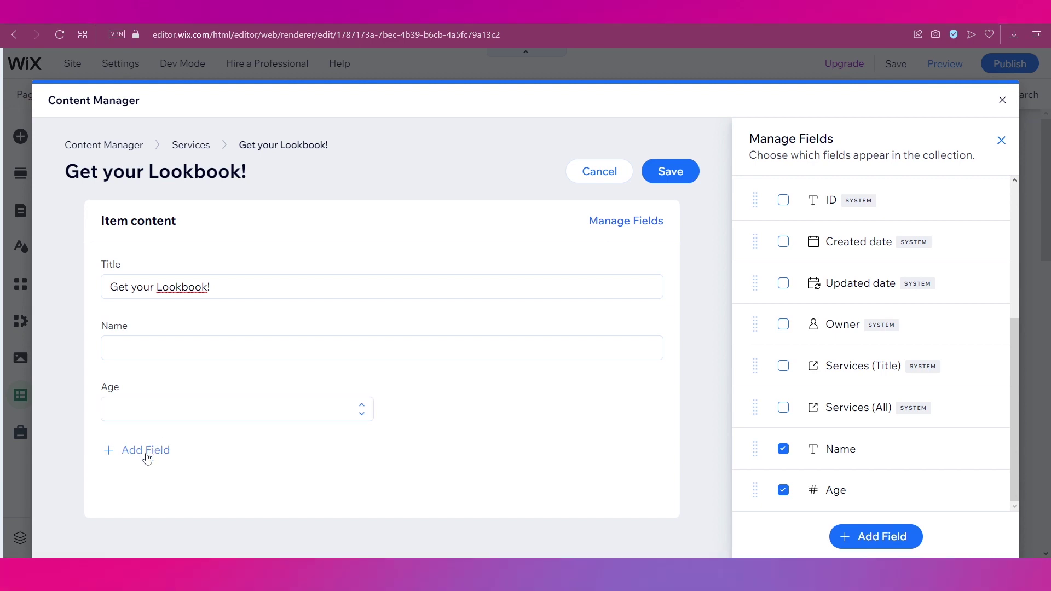
# Add an Image field named Your Latest Picture and save the item
pyautogui.click(145, 452)
pyautogui.click(352, 310)
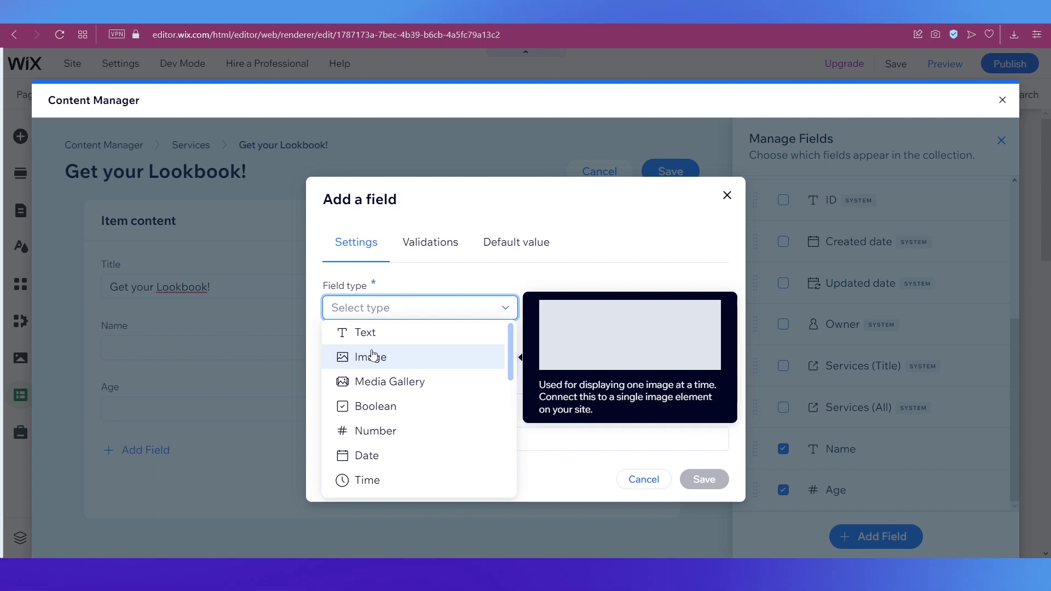
pyautogui.click(374, 357)
pyautogui.doubleClick(366, 365)
pyautogui.write('Your Latest Picture')
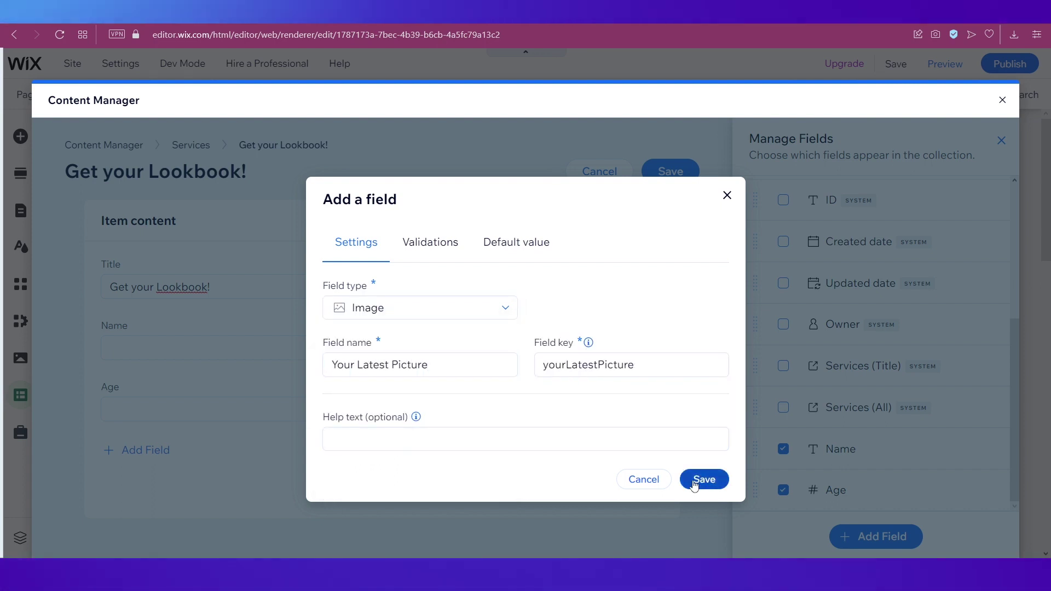
pyautogui.click(697, 480)
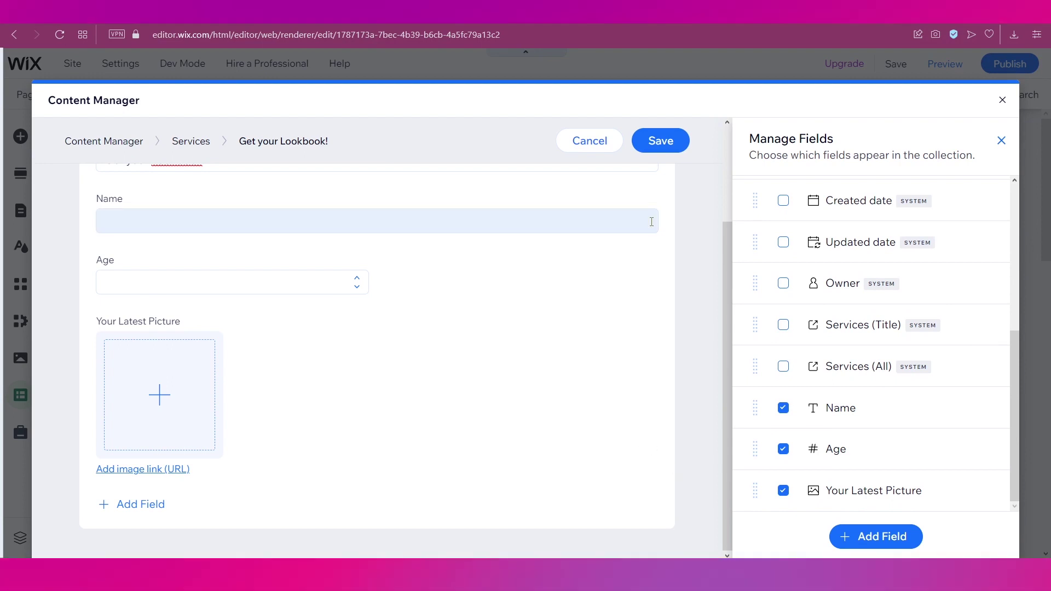
pyautogui.click(658, 144)
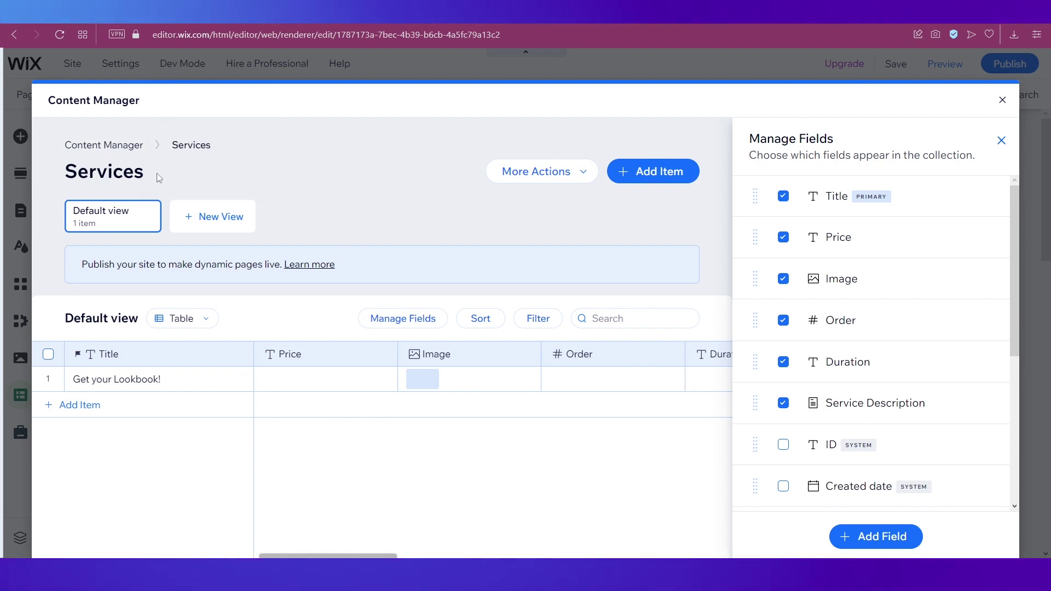
# Close the Content Manager and rename the Services collection to Lookbook in its settings
pyautogui.click(1003, 100)
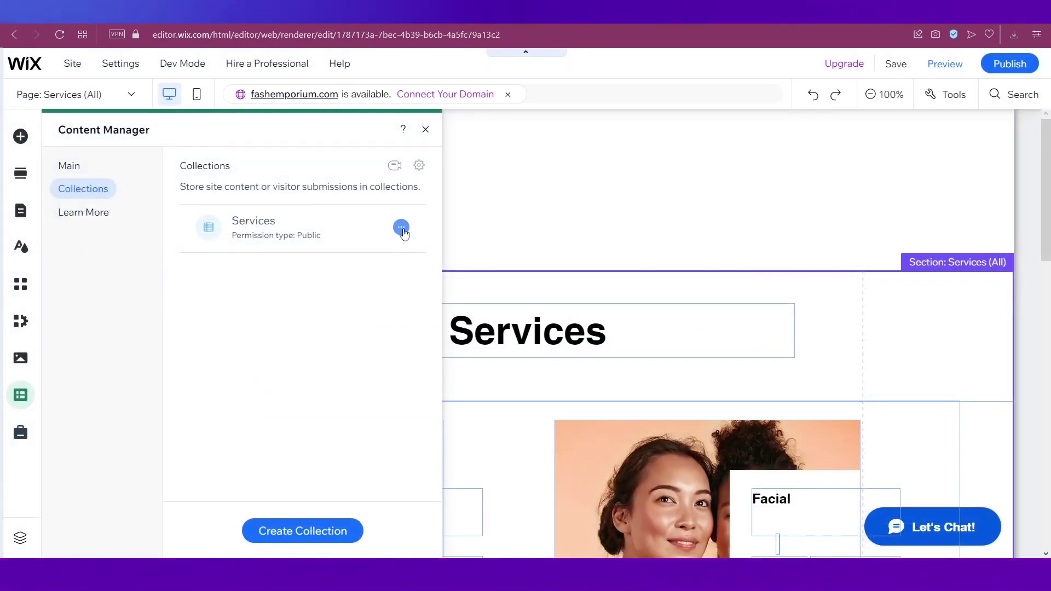
pyautogui.click(401, 227)
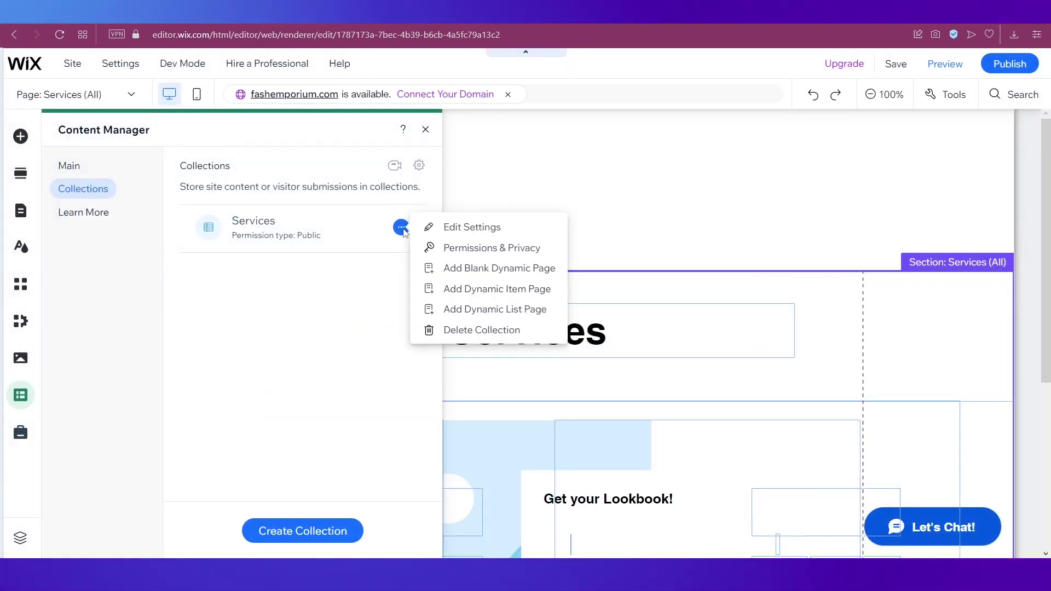
pyautogui.click(458, 228)
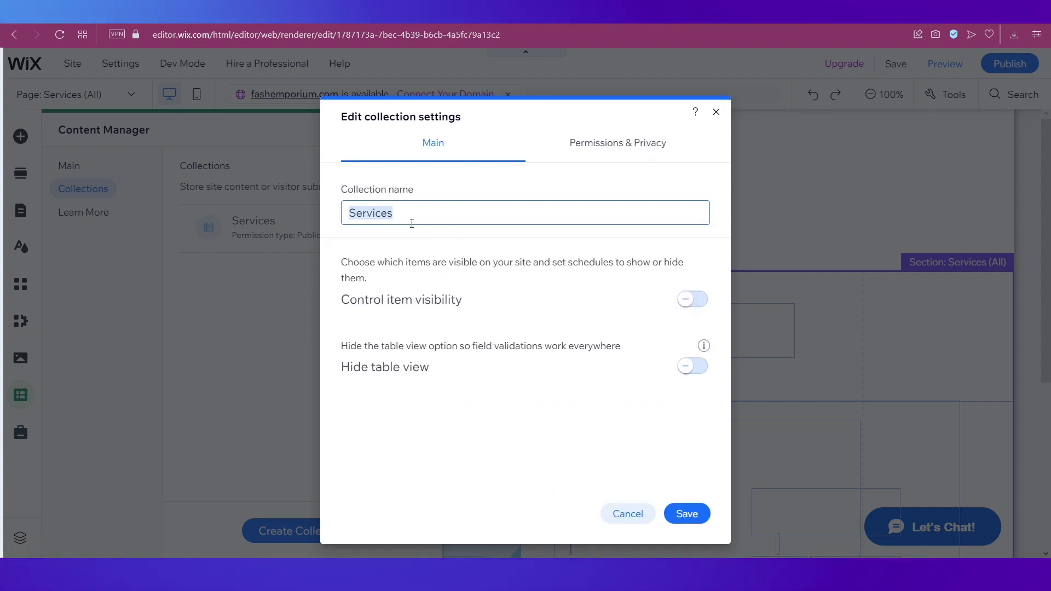
pyautogui.write('Lookbook')
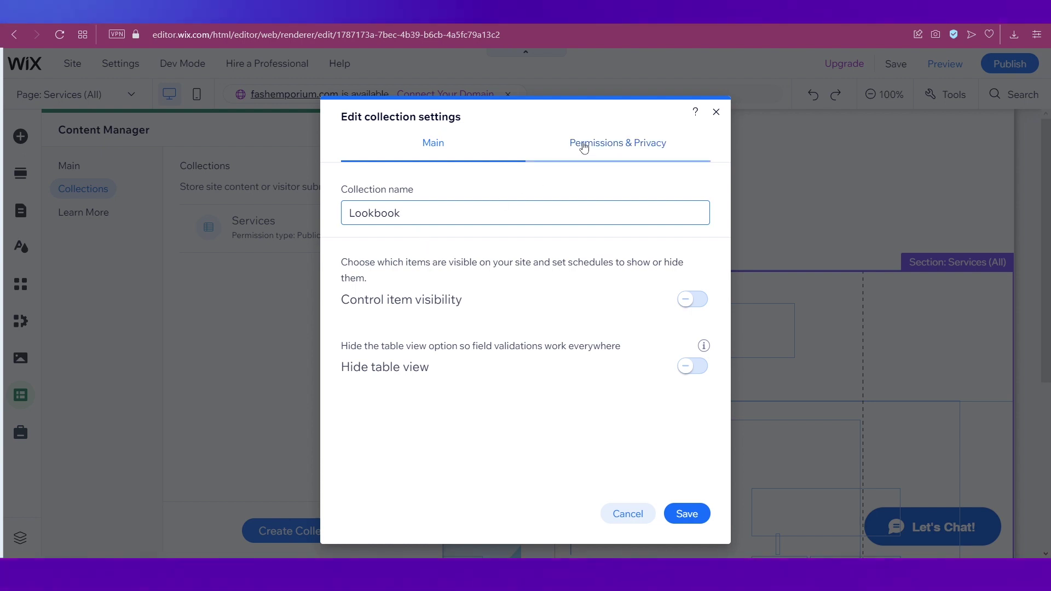
pyautogui.click(685, 514)
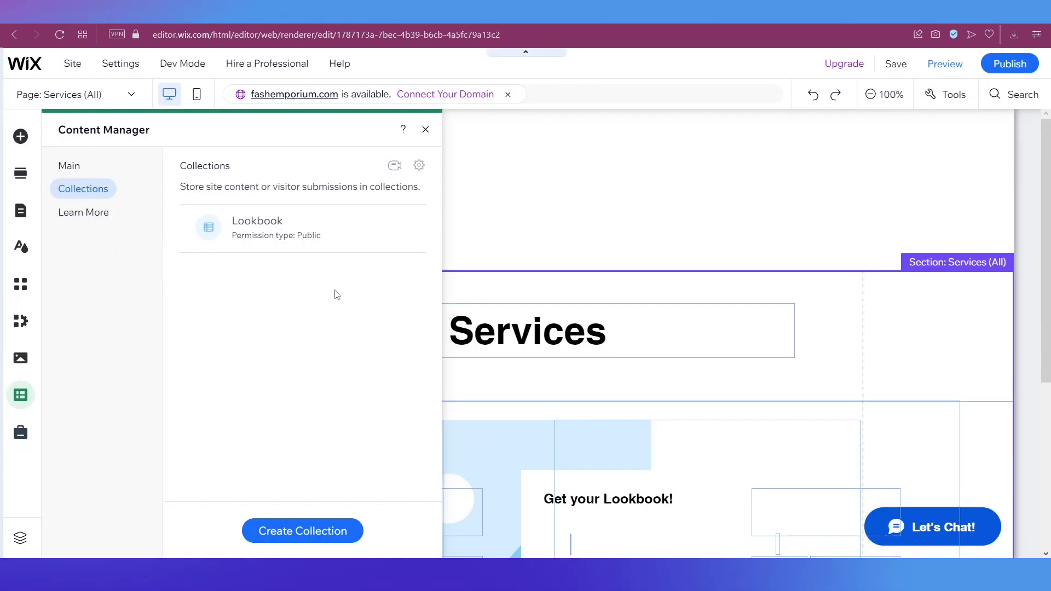
pyautogui.moveTo(359, 237)
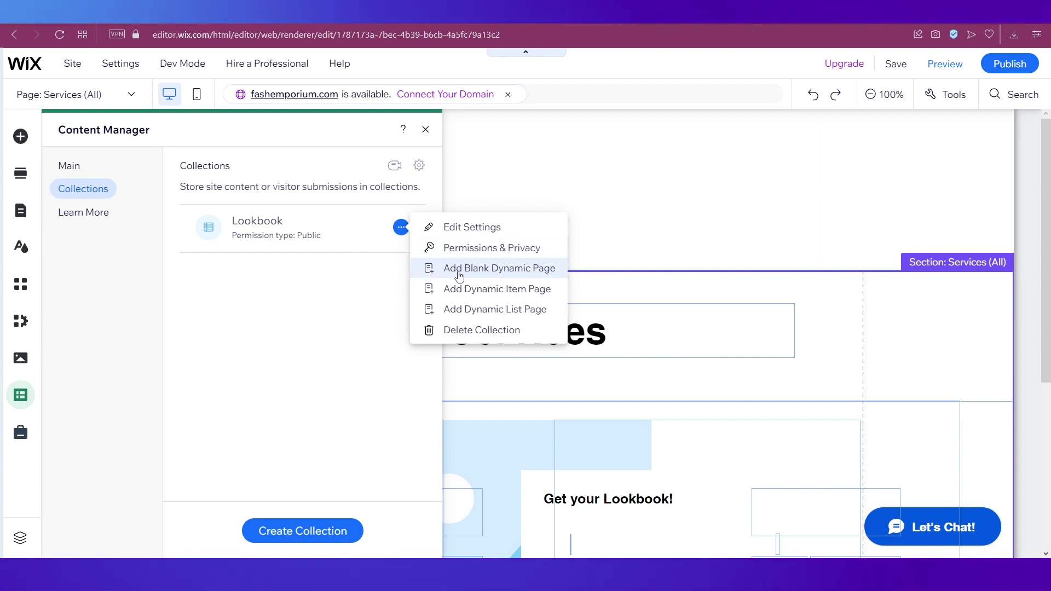
# Add a blank Lookbook (Title) dynamic page, then reach the Services item in the Site Menu
pyautogui.click(490, 269)
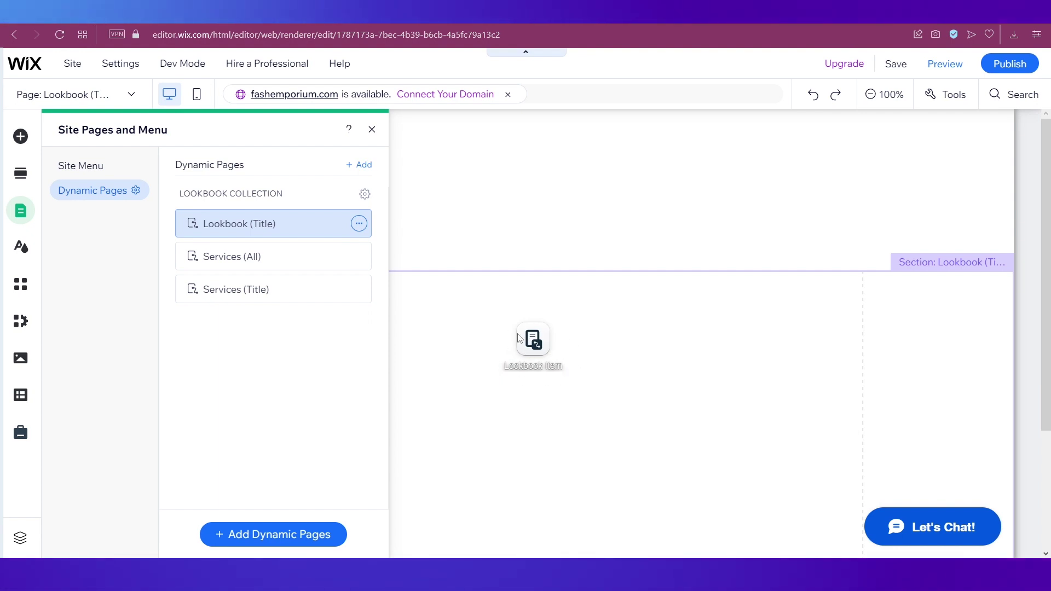
pyautogui.click(510, 241)
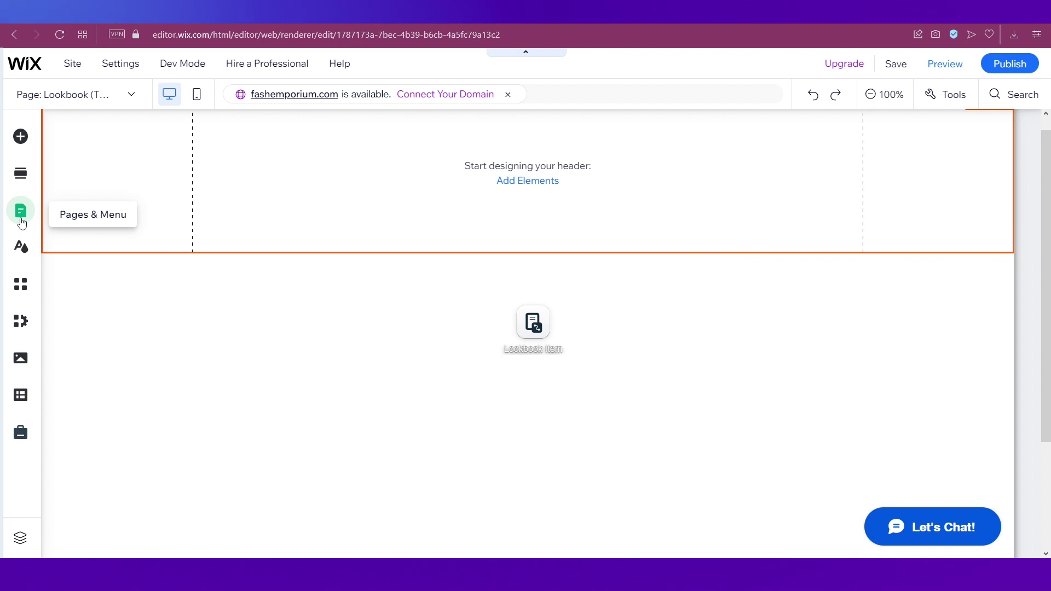
pyautogui.click(21, 221)
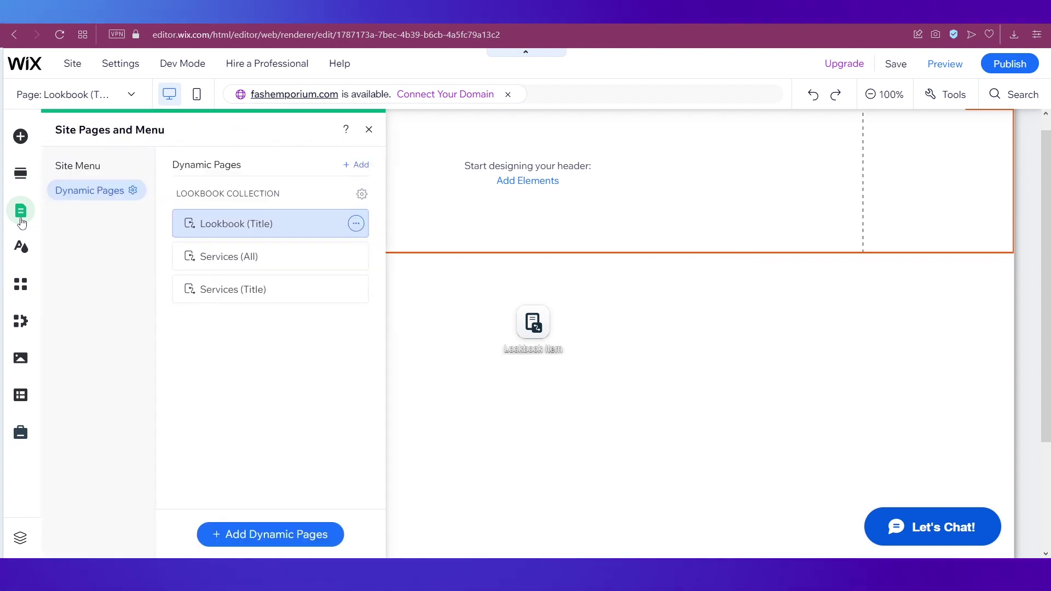
pyautogui.click(99, 167)
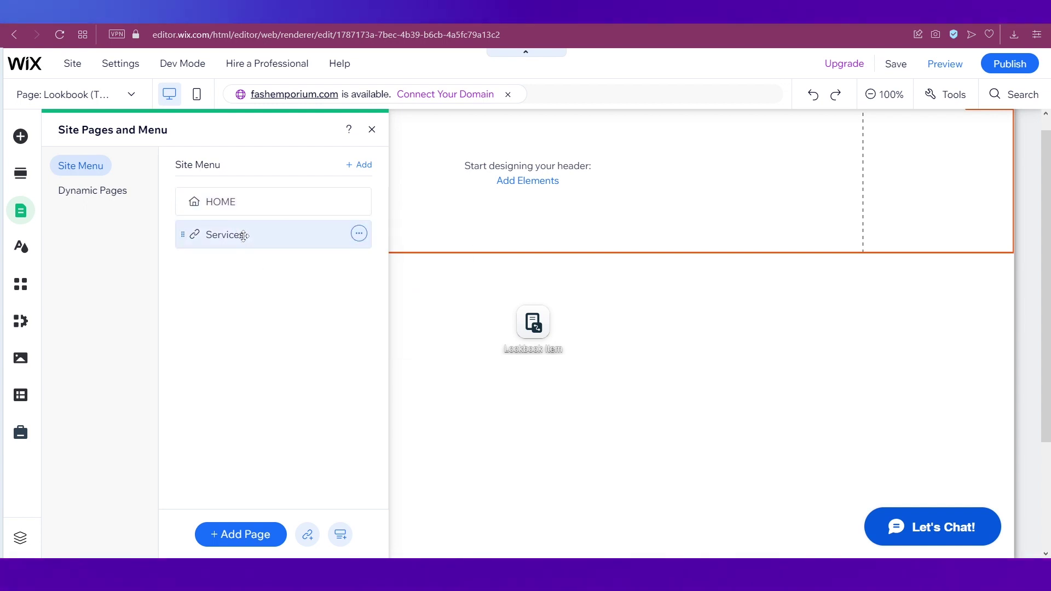
pyautogui.click(359, 235)
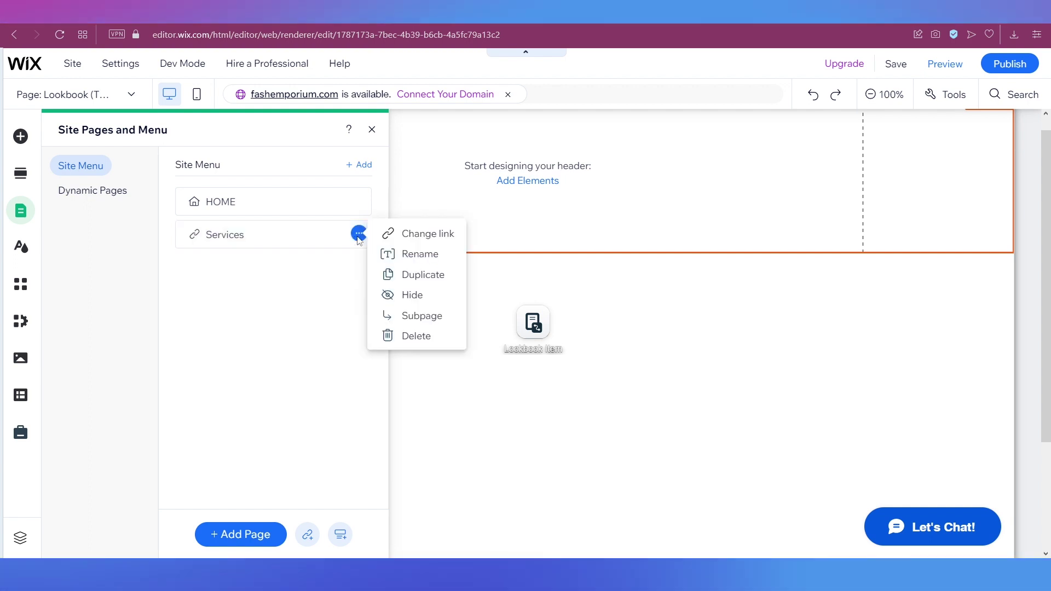
# Link the Services menu item to the Lookbook (Title) dynamic page
pyautogui.click(405, 235)
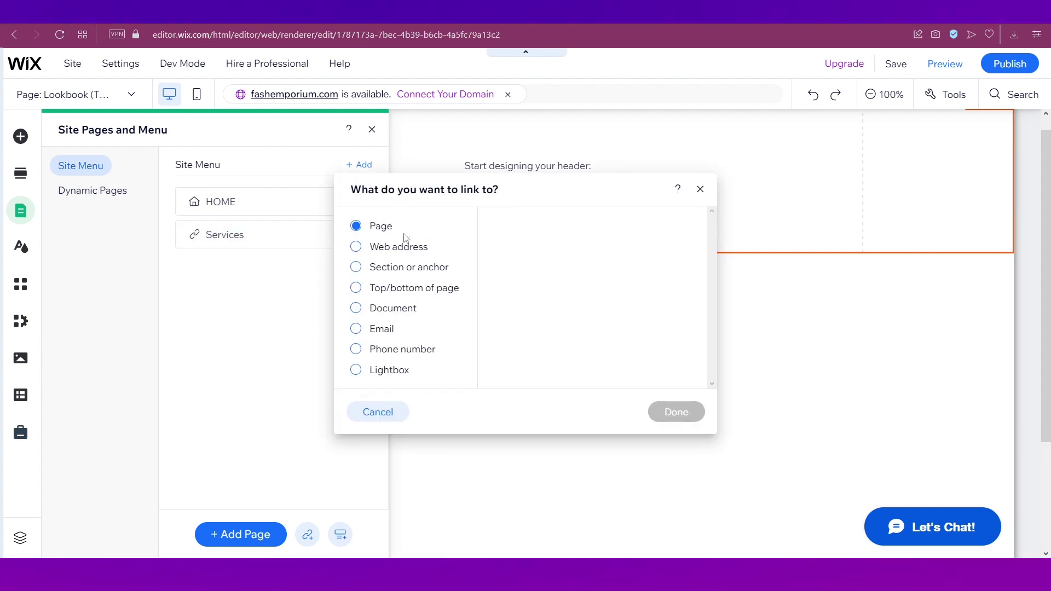
pyautogui.click(542, 249)
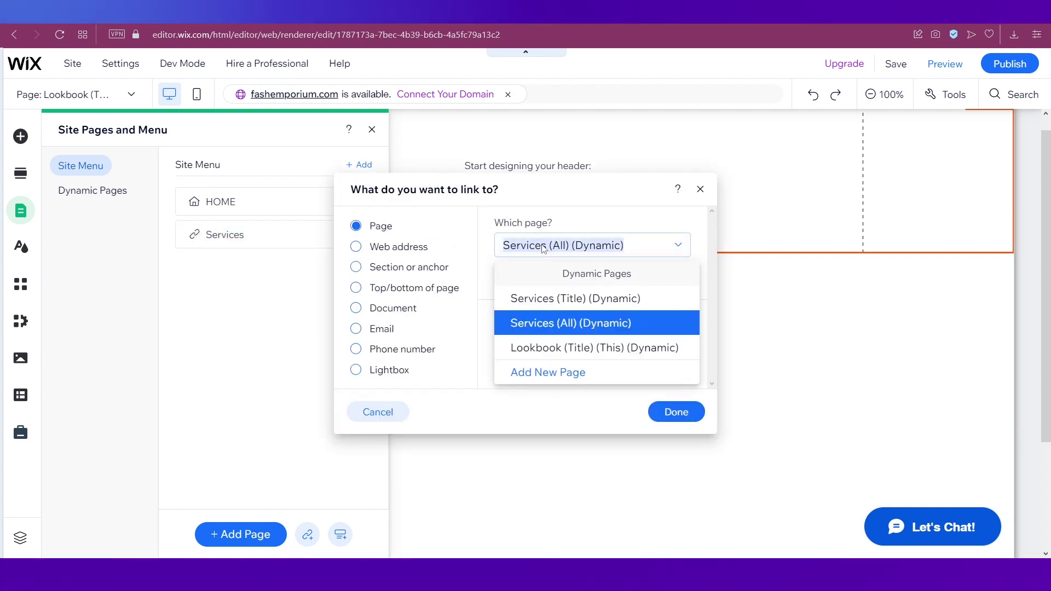
pyautogui.click(554, 348)
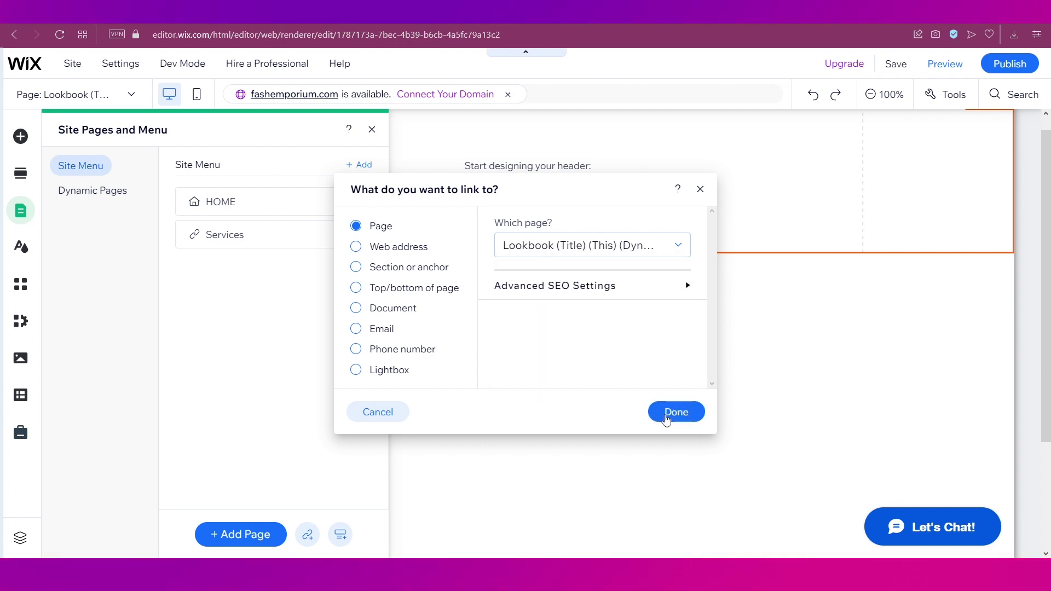
pyautogui.click(666, 419)
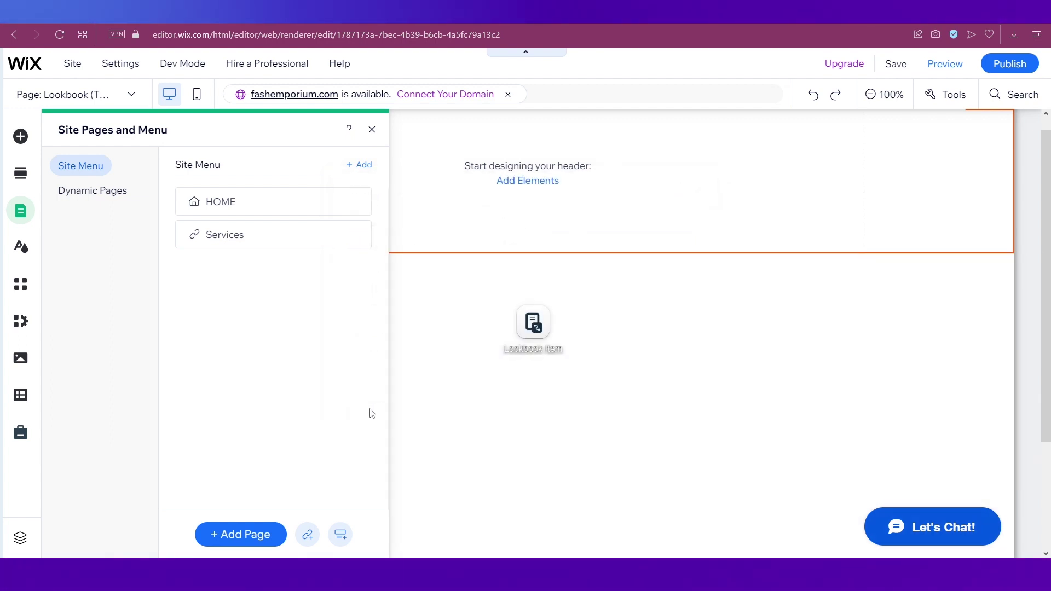
# Return to the canvas and open the HOME page from the site menu
pyautogui.click(442, 336)
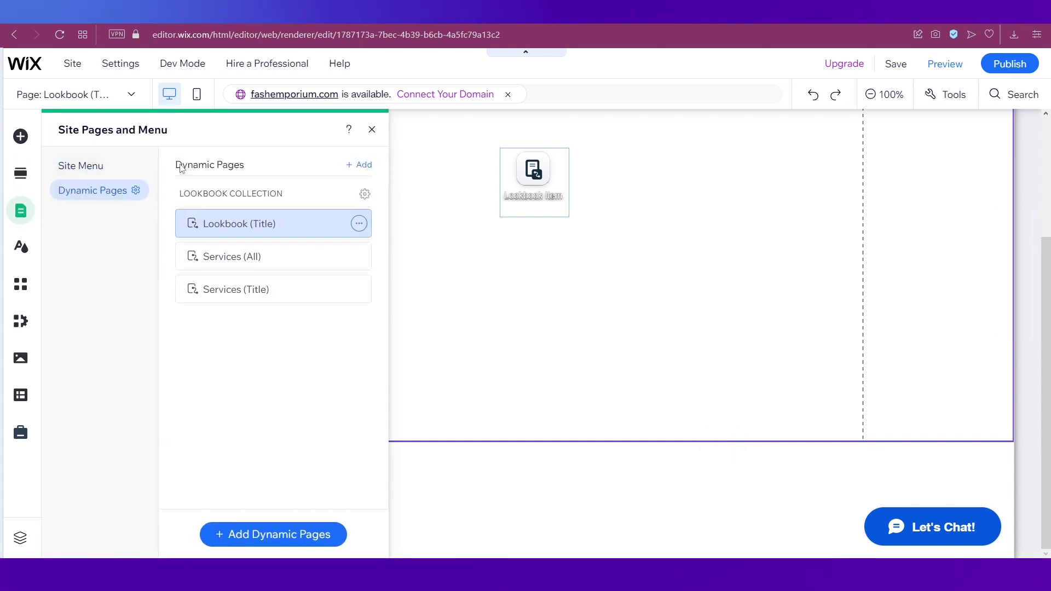
pyautogui.click(104, 166)
pyautogui.click(223, 201)
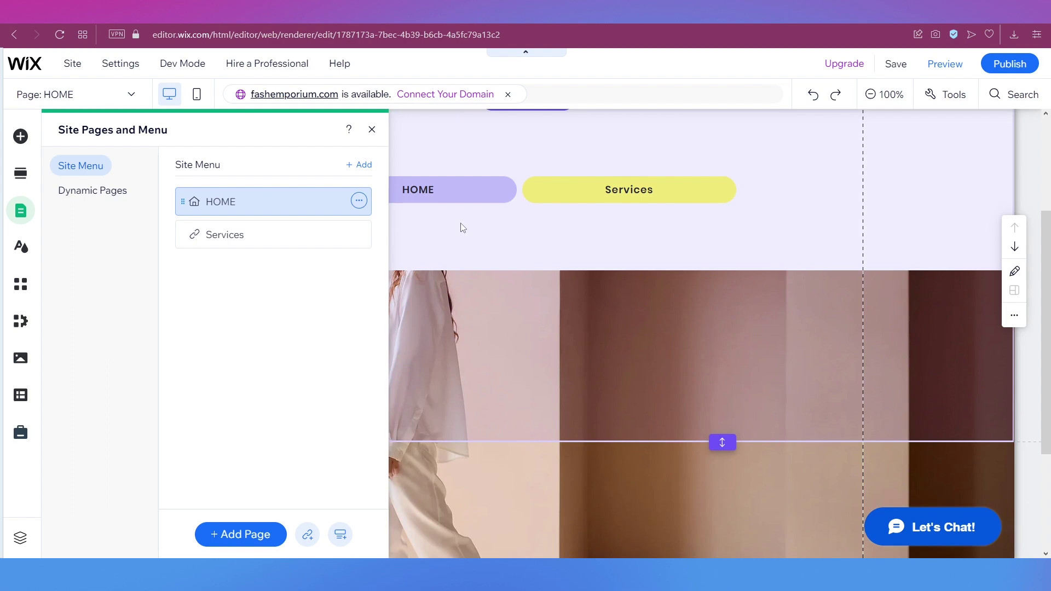
# Close the pages panel and select the HOME header's horizontal menu
pyautogui.click(463, 228)
pyautogui.click(633, 195)
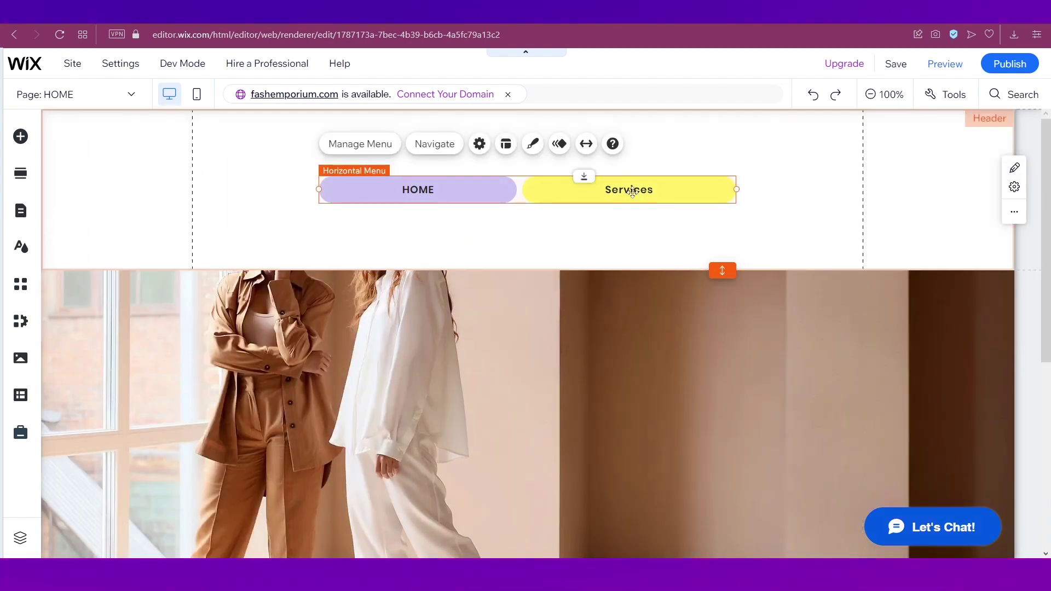